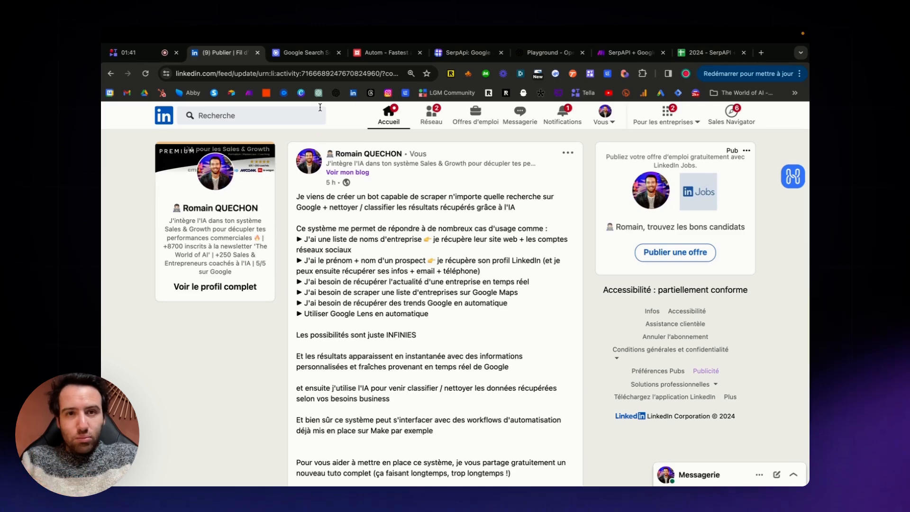
Compare the Google search scraping API pages of Piloterr, SerpApi and Autom, ending on Piloterr's Google Search page.
left_click(290, 54)
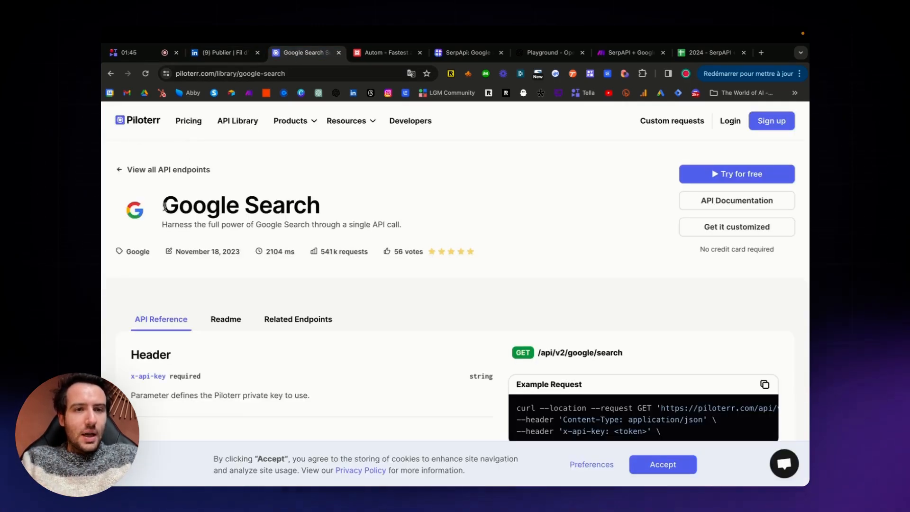
left_click_drag(164, 206, 326, 209)
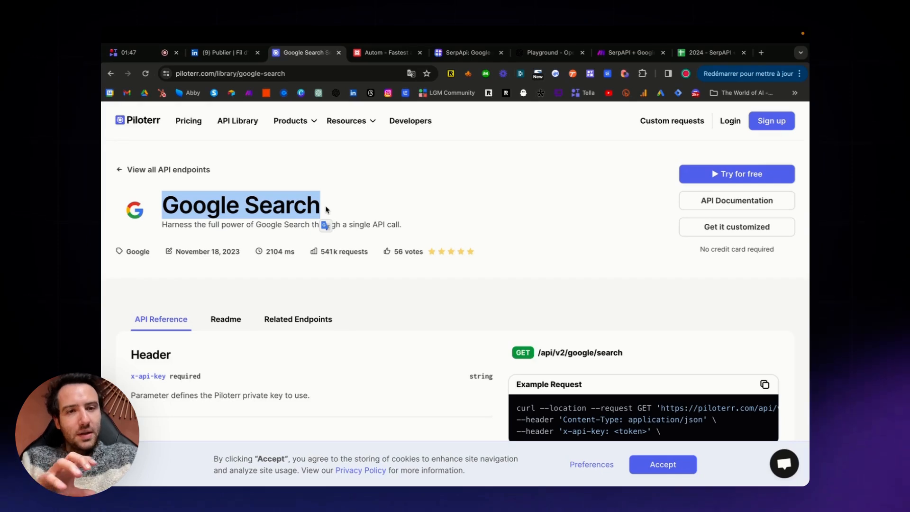
scroll(325, 209, "down", 1)
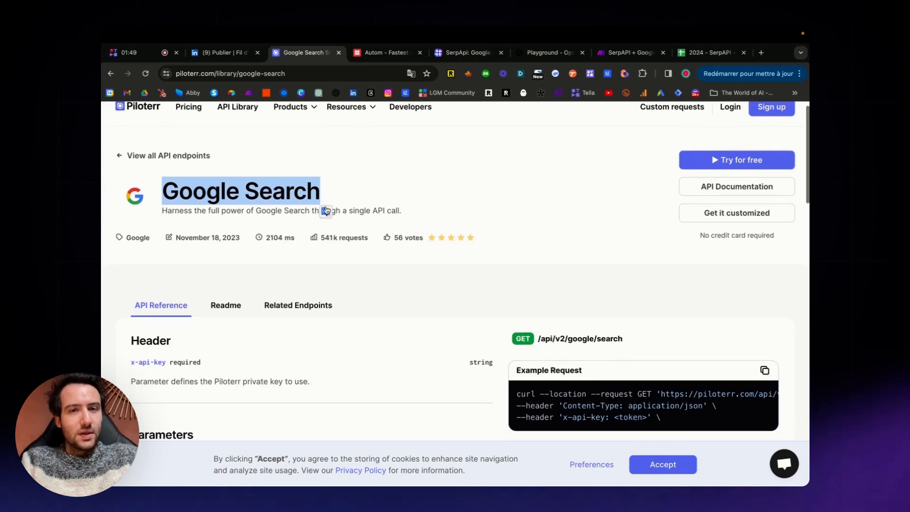
left_click(461, 53)
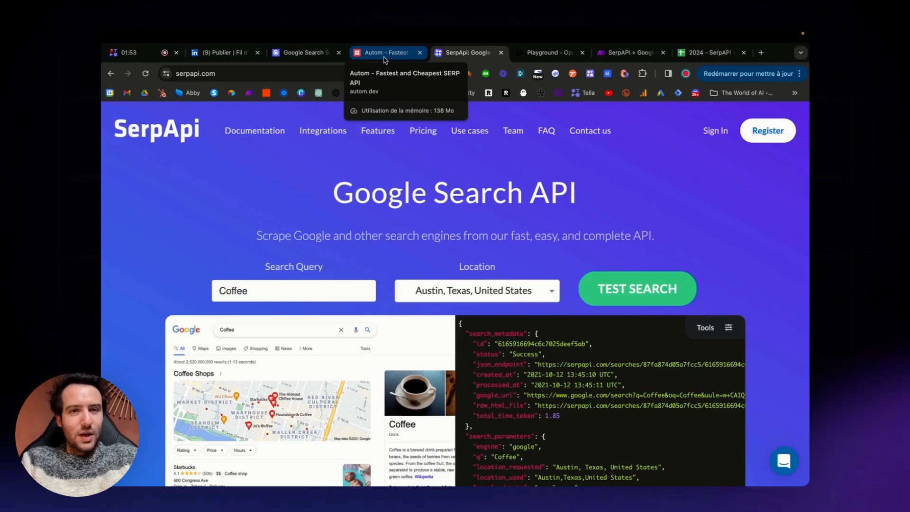
left_click(385, 53)
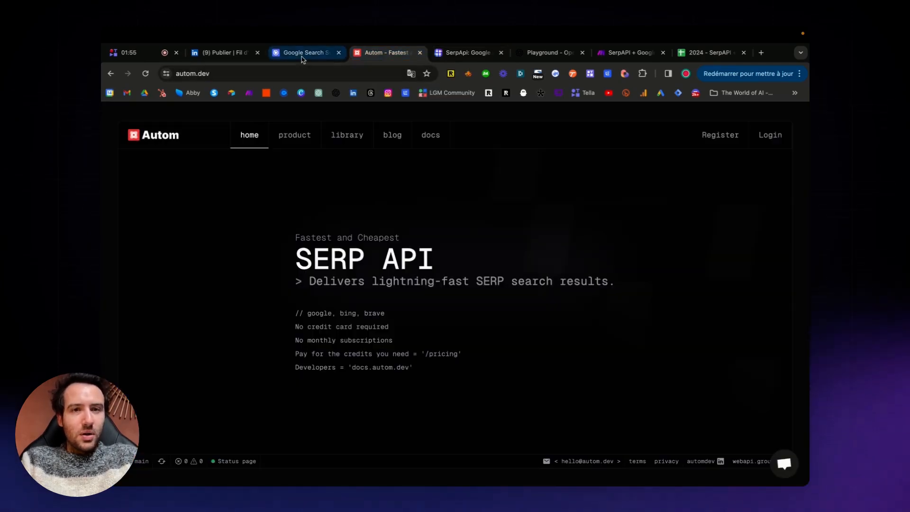
left_click(302, 54)
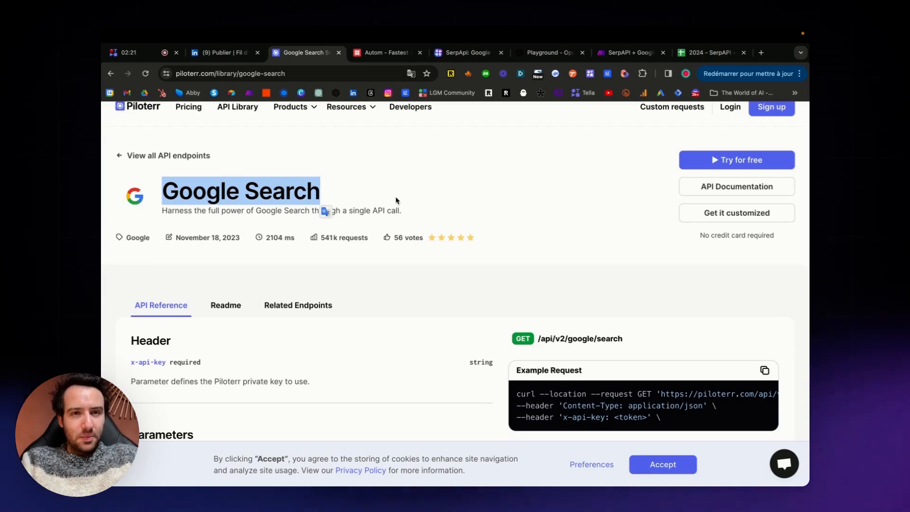
On the SerpApi home page, set the demo search query to "The World of AI" and the location to France.
left_click(462, 54)
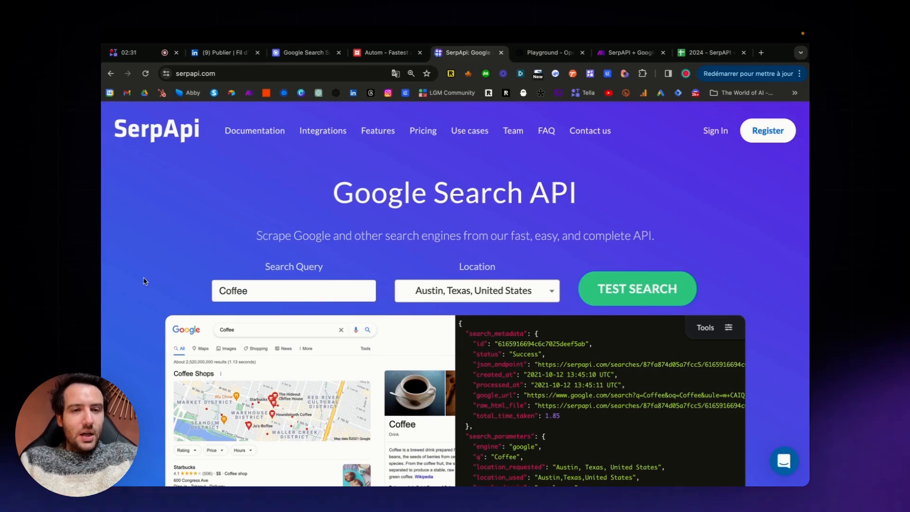
scroll(145, 282, "down", 2)
double_click(262, 218)
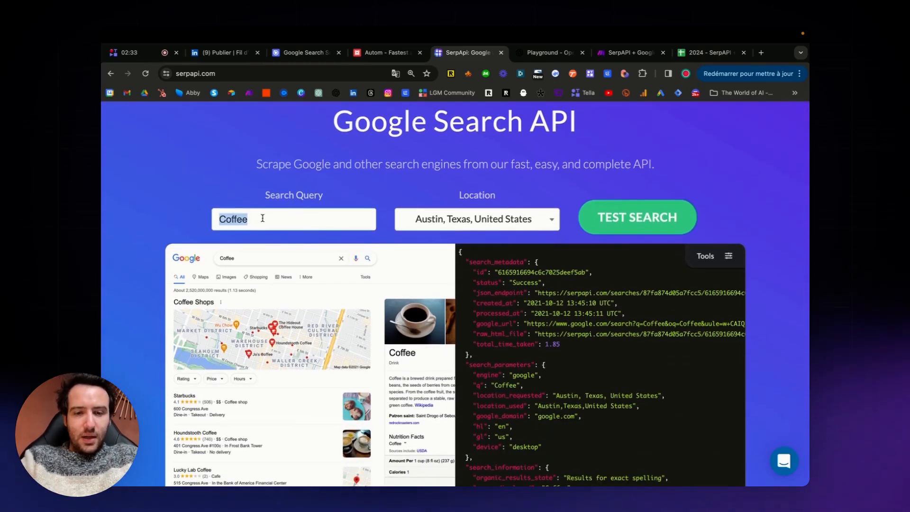
type("The Wo")
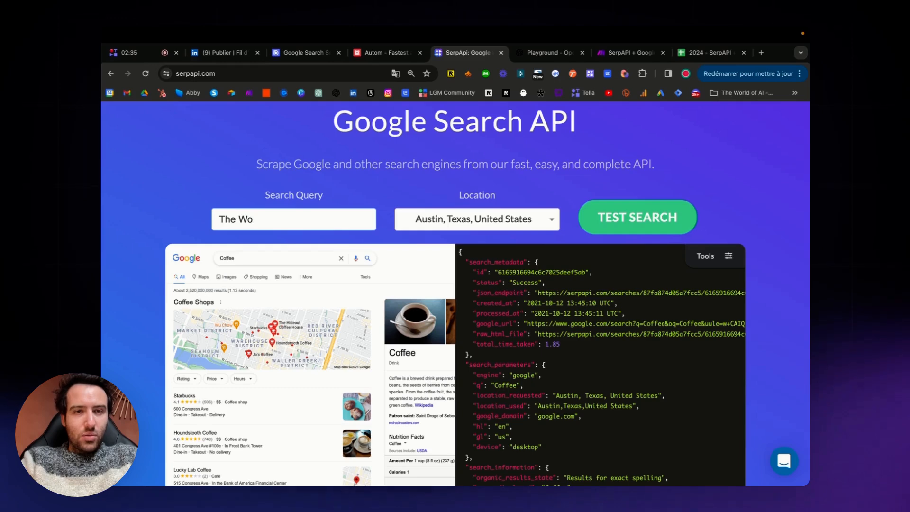
type("rld of AI")
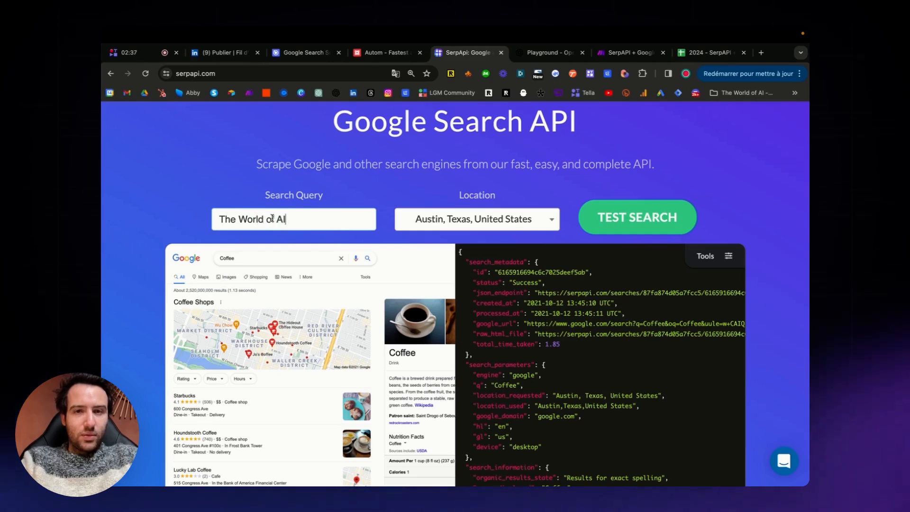
left_click(485, 223)
type("france")
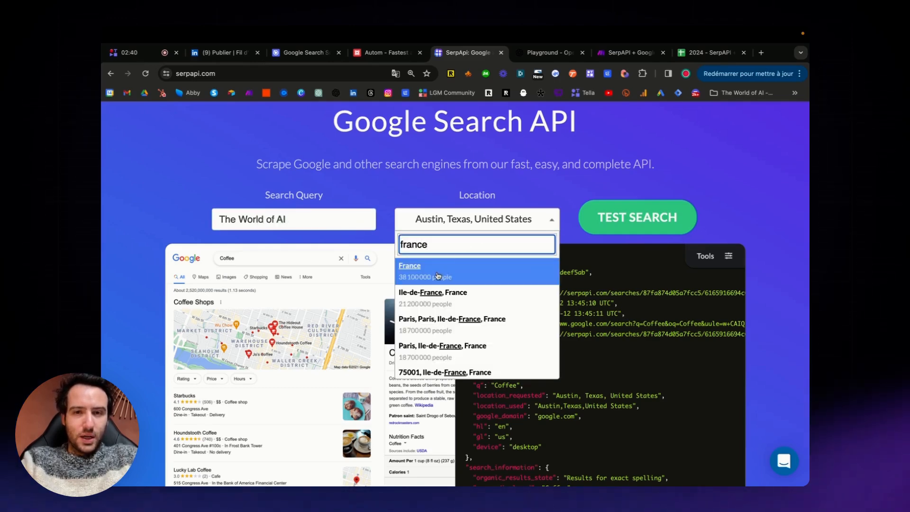
left_click(437, 276)
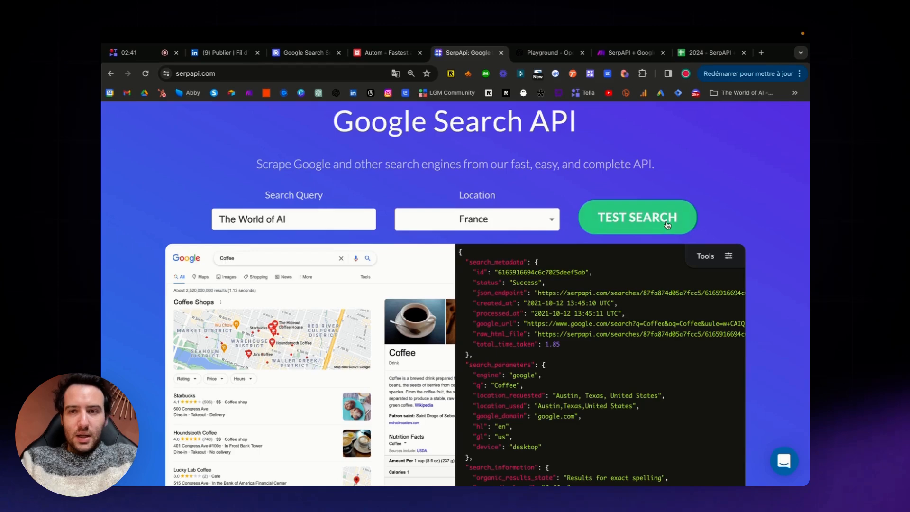
Run the test search and complete the image verification by selecting every picture showing a pedestrian crossing.
scroll(668, 225, "down", 2)
left_click(650, 186)
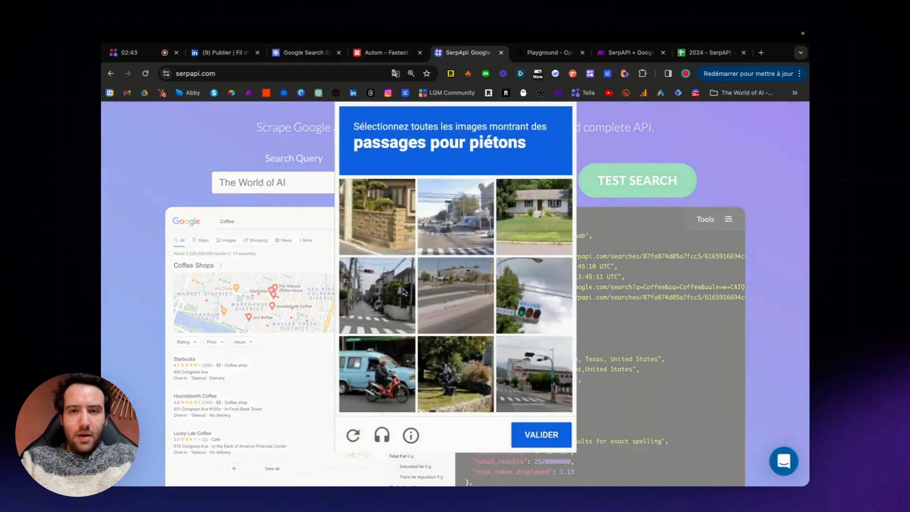
left_click(459, 232)
left_click(371, 328)
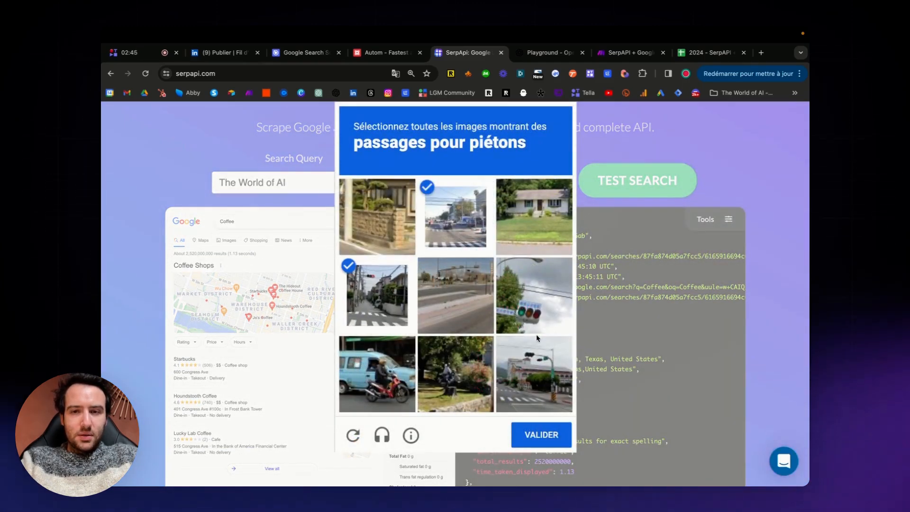
left_click(532, 379)
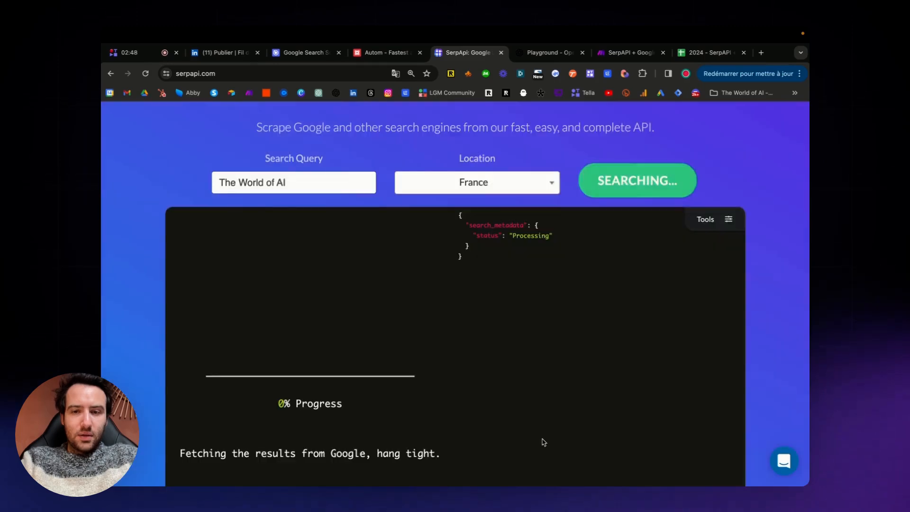
left_click(540, 444)
Examine the Google results preview for The World of AI alongside the JSON output, including its knowledge graph data.
scroll(759, 317, "down", 1)
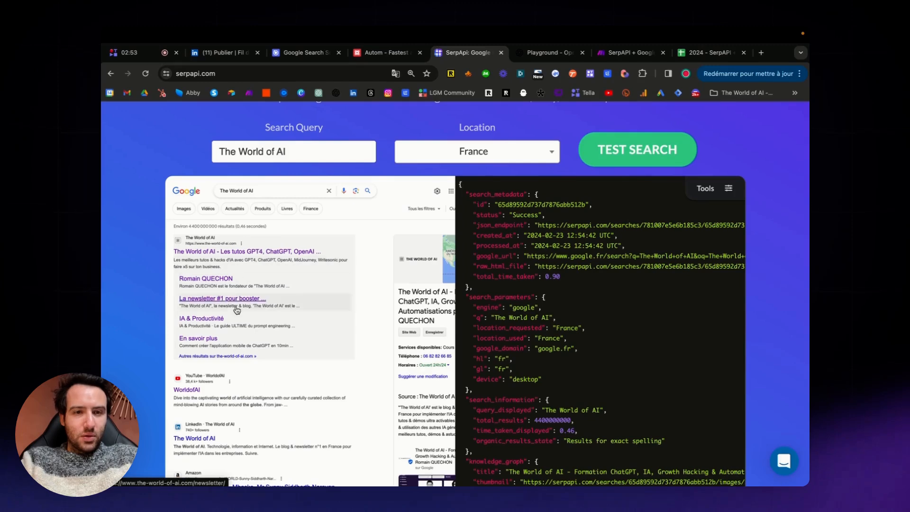
scroll(265, 332, "down", 1)
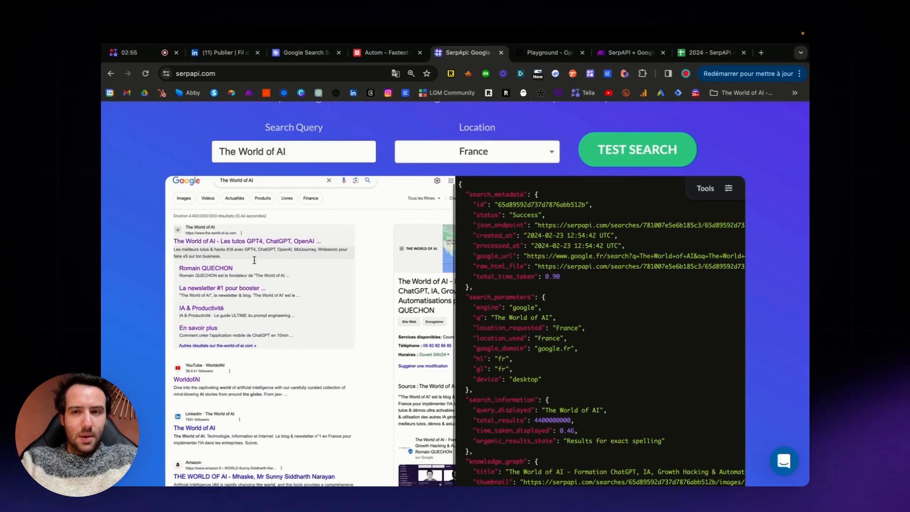
scroll(599, 273, "down", 1)
scroll(599, 274, "down", 5)
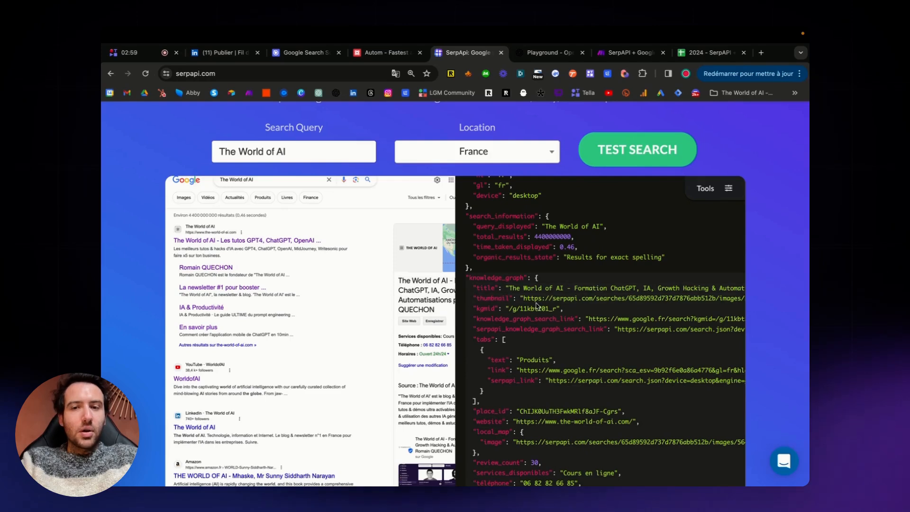
scroll(537, 305, "down", 1)
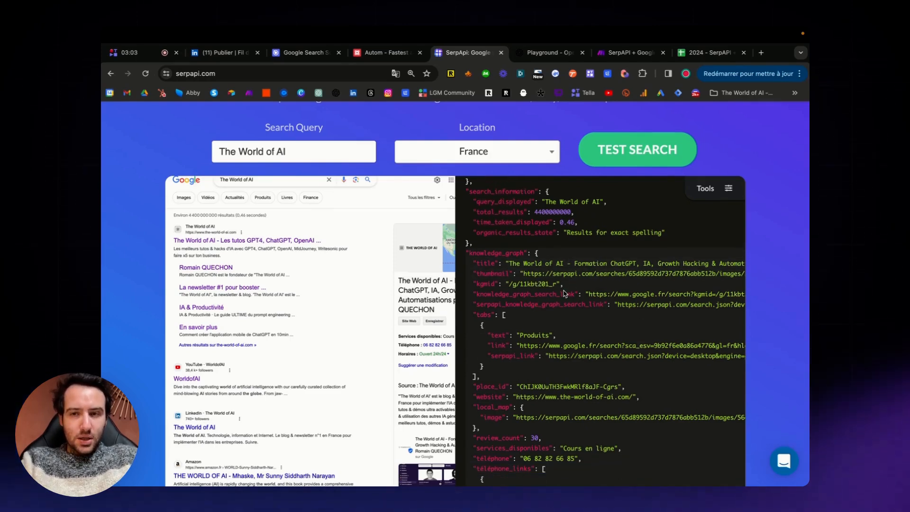
scroll(565, 293, "down", 2)
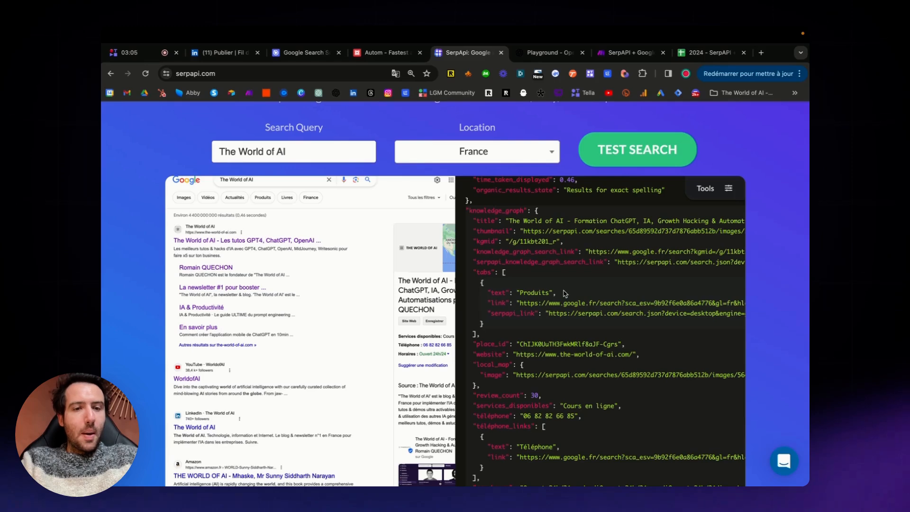
scroll(565, 293, "down", 2)
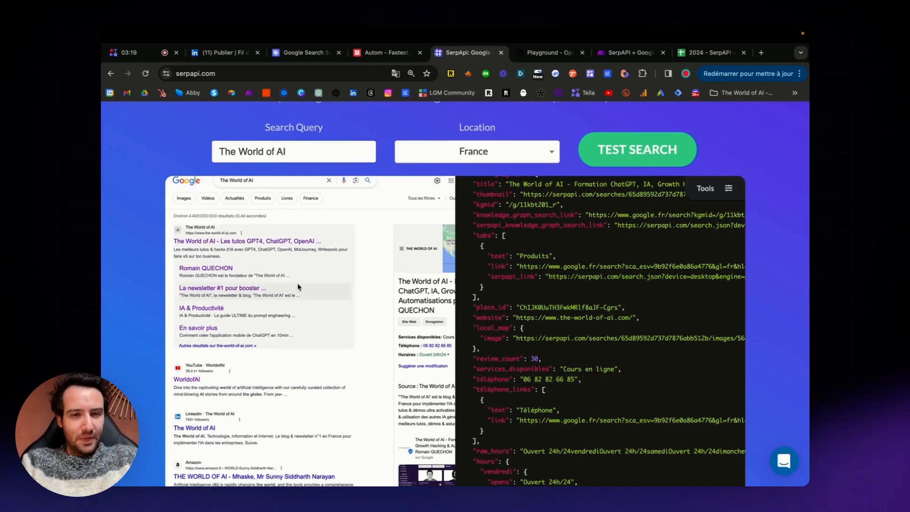
scroll(298, 287, "up", 1)
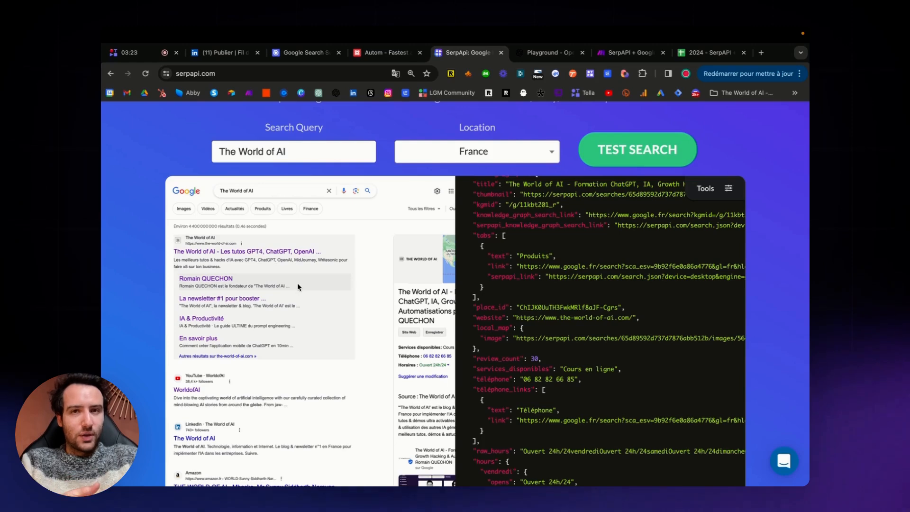
scroll(301, 284, "up", 3)
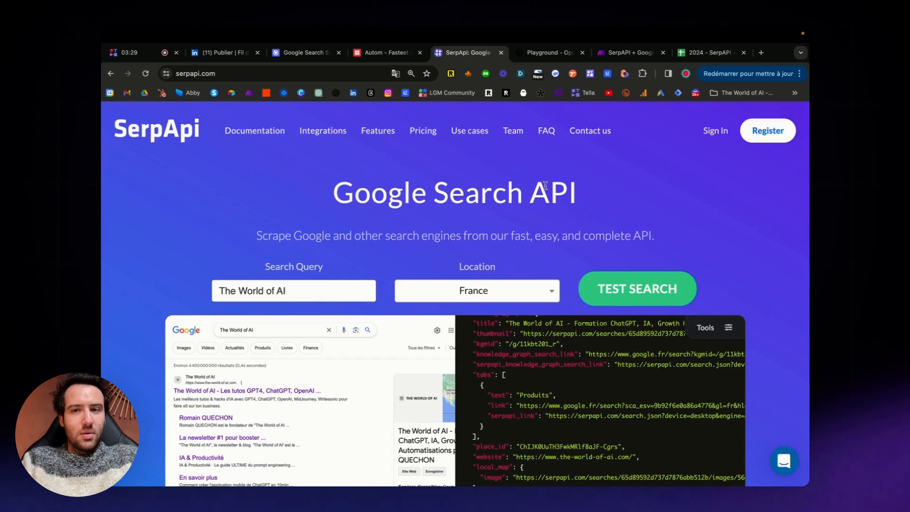
Open the Google Search API documentation and read its search query, geographic location and advanced Google parameters.
mouse_move(256, 133)
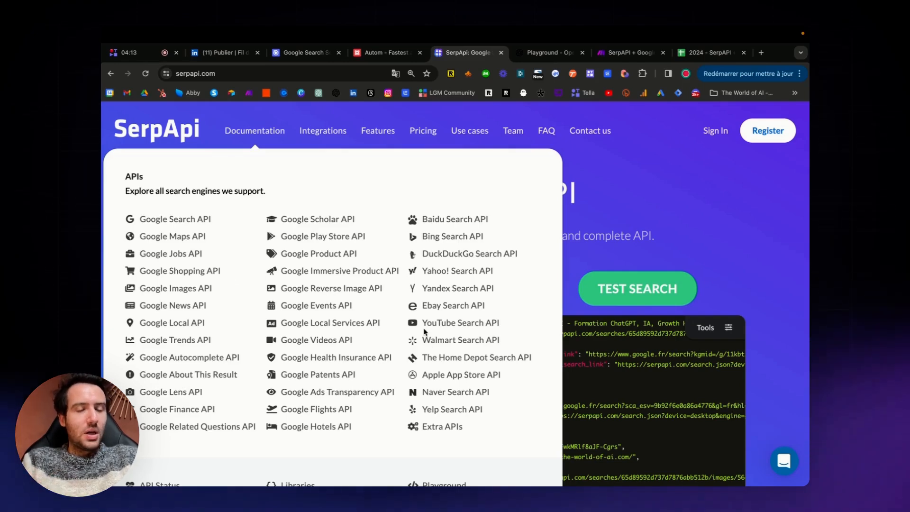
left_click(172, 222)
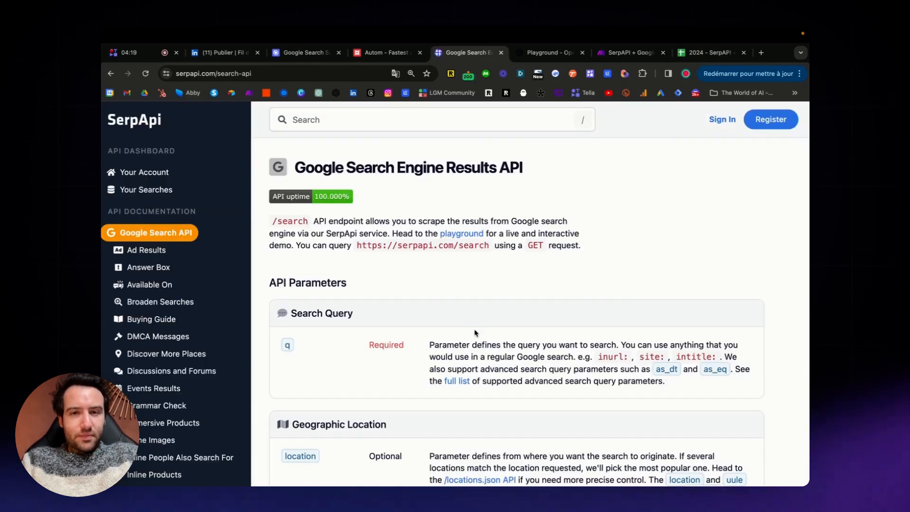
scroll(474, 329, "down", 5)
scroll(475, 333, "down", 1)
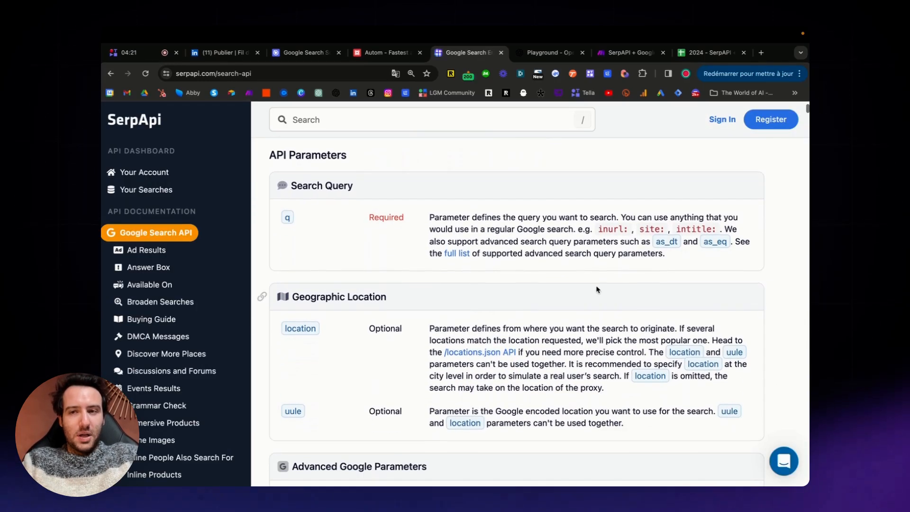
scroll(647, 289, "down", 2)
scroll(647, 289, "down", 1)
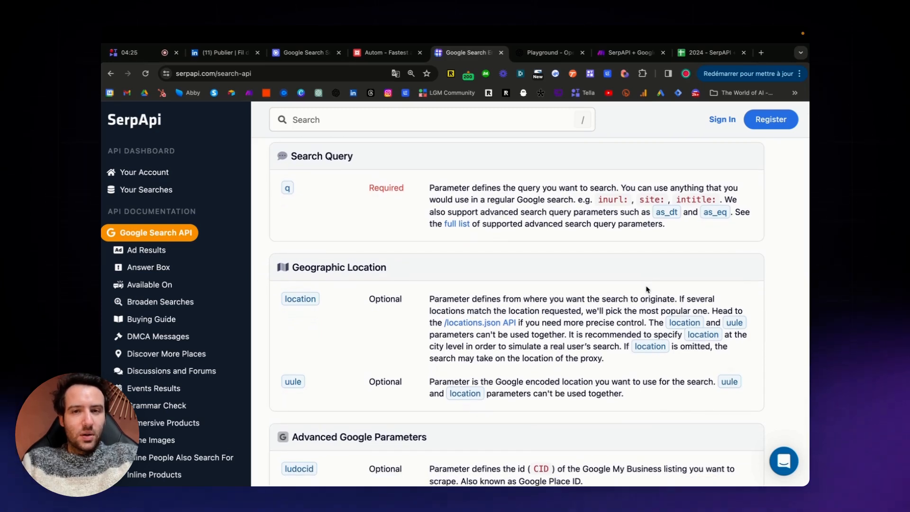
scroll(511, 241, "up", 1)
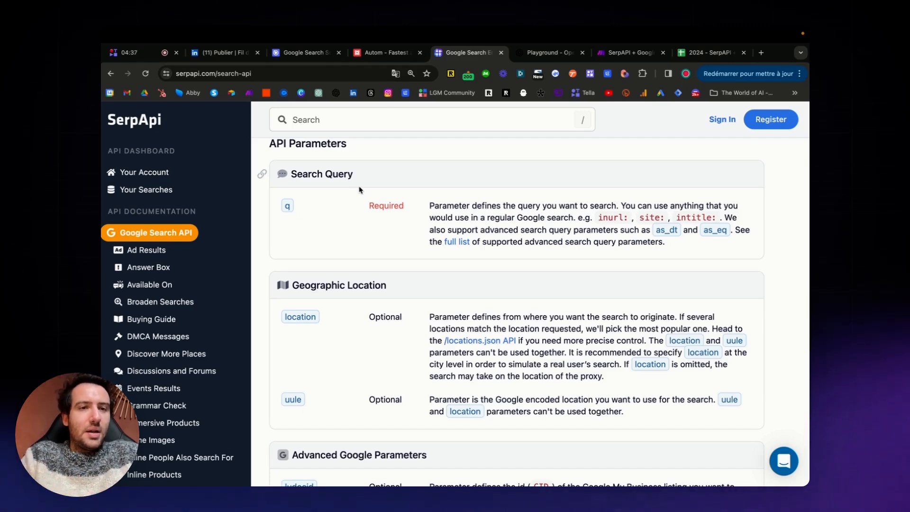
scroll(449, 305, "down", 2)
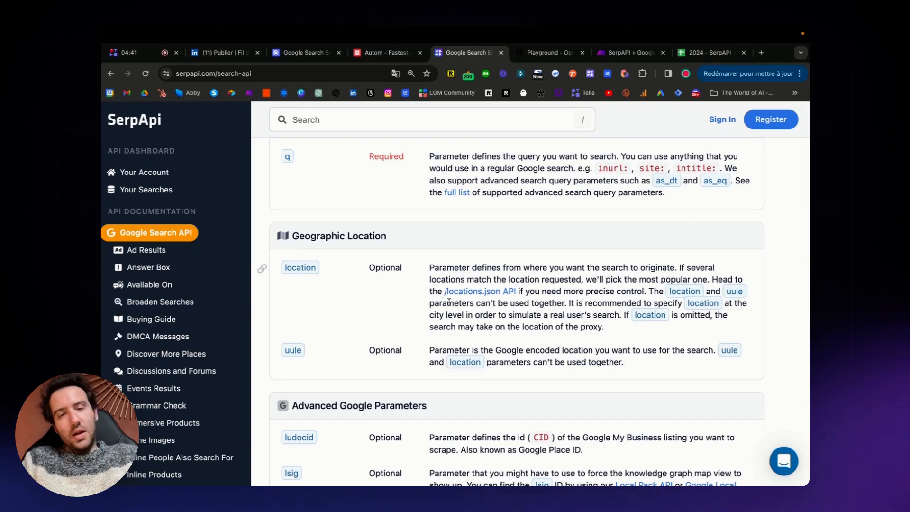
Switch to the "2024 - SerpAPI + Google + OpenAI" spreadsheet and increase the browser page zoom by two levels.
left_click(709, 54)
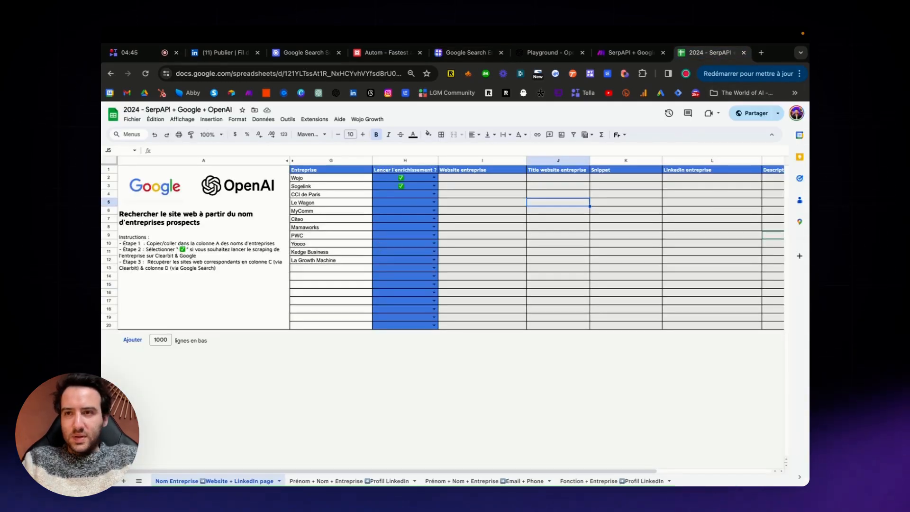
left_click(799, 74)
left_click(772, 273)
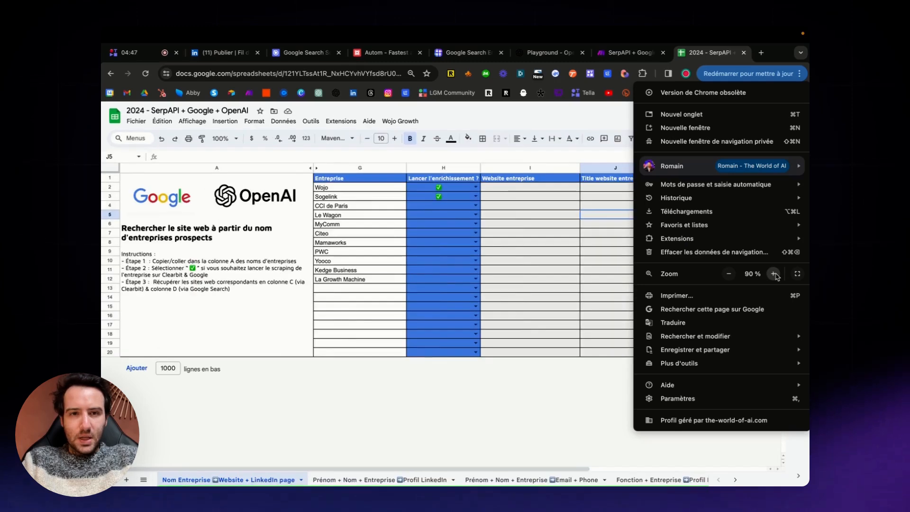
left_click(772, 273)
left_click(423, 370)
Select the company names in G2:G12 and review the website, title, snippet and LinkedIn columns meant for enrichment.
left_click_drag(382, 202, 373, 301)
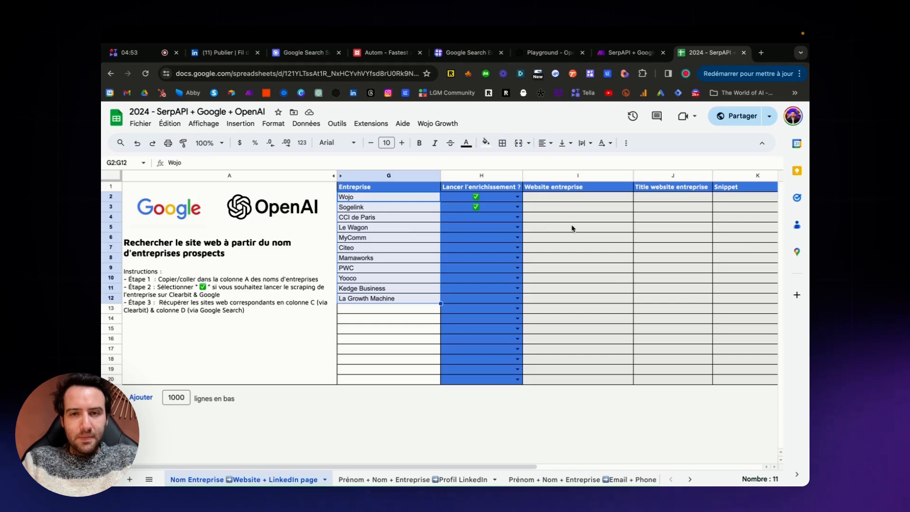
left_click(382, 212)
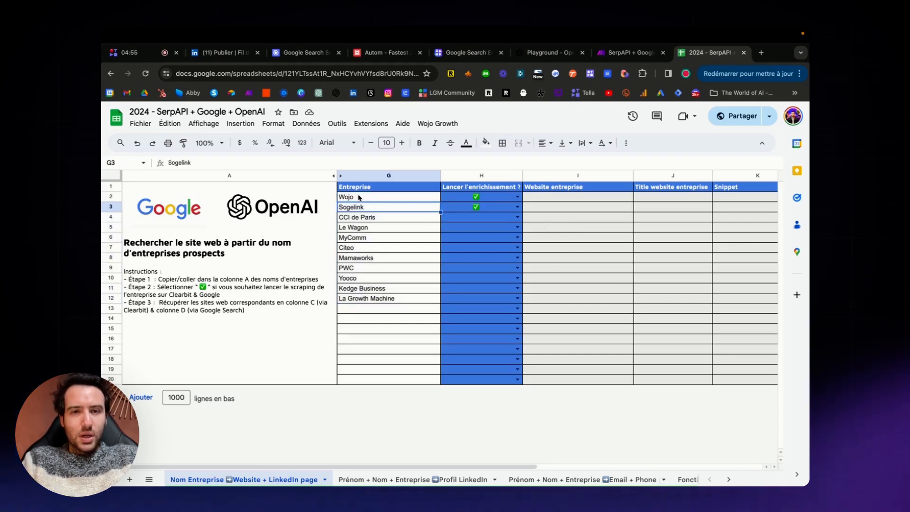
left_click_drag(360, 196, 354, 300)
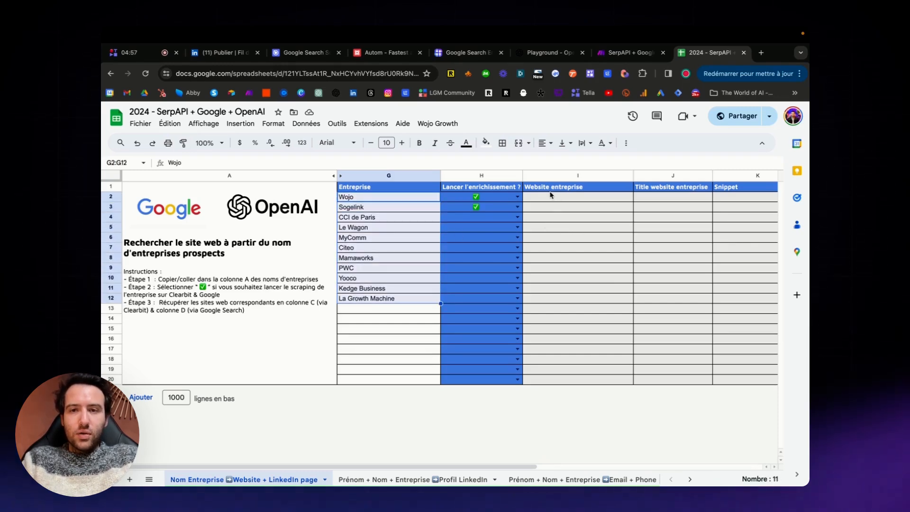
scroll(566, 214, "right", 5)
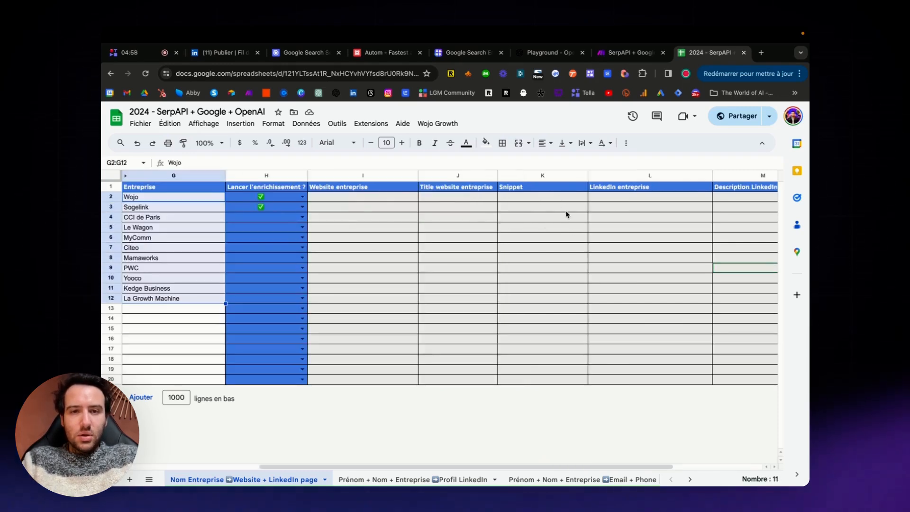
Review the enrichment columns in row 2, from Website entreprise to Pistes de collaboration.
left_click(336, 198)
scroll(352, 216, "right", 2)
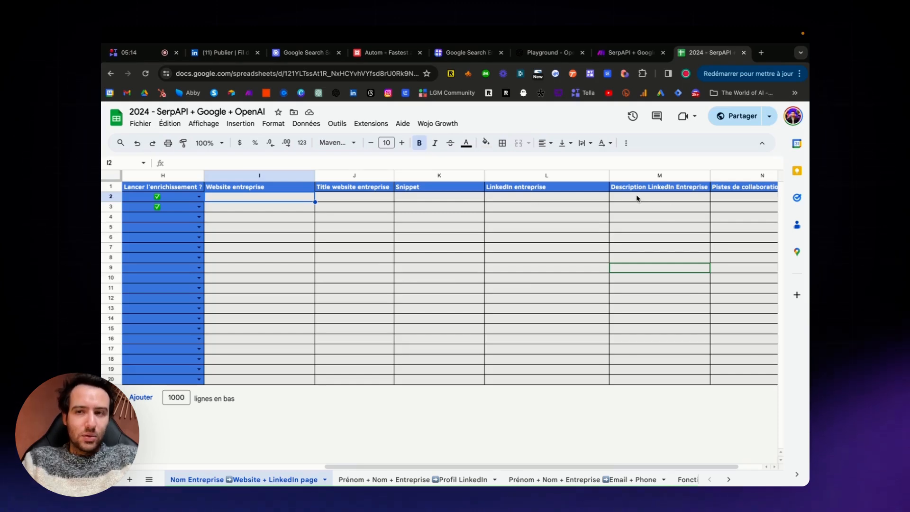
scroll(637, 198, "right", 2)
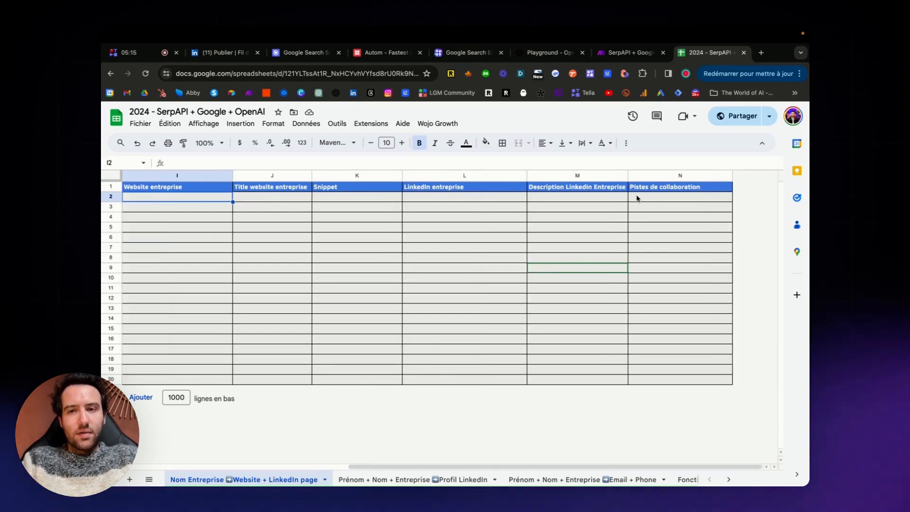
left_click(648, 199)
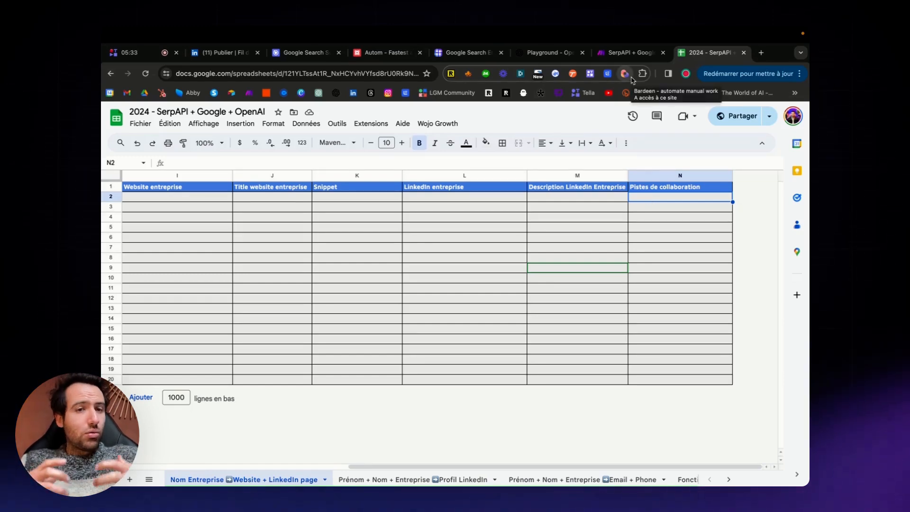
Switch to the Make scenario "SerpAPI + Google + OpenAI" and examine its Google Sheets trigger, HTTP, Iterator and Router modules.
left_click(626, 53)
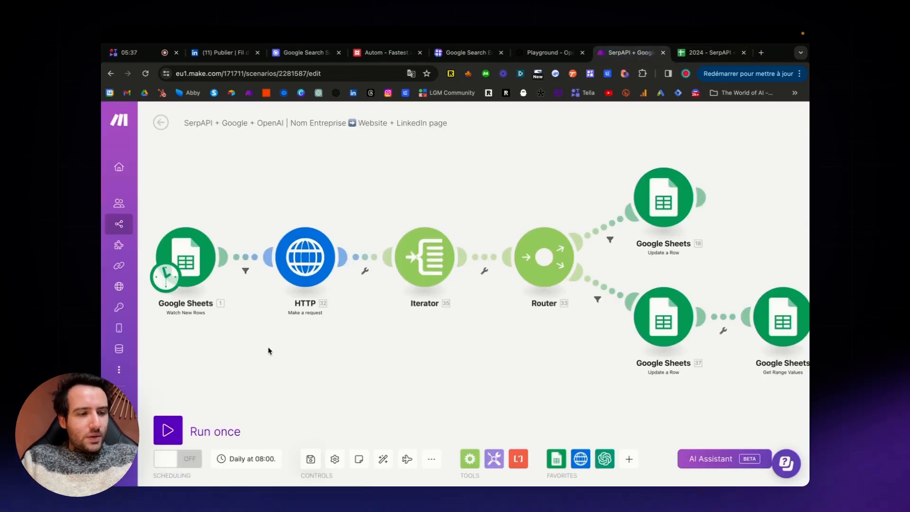
scroll(268, 350, "up", 1)
left_click_drag(268, 348, 287, 343)
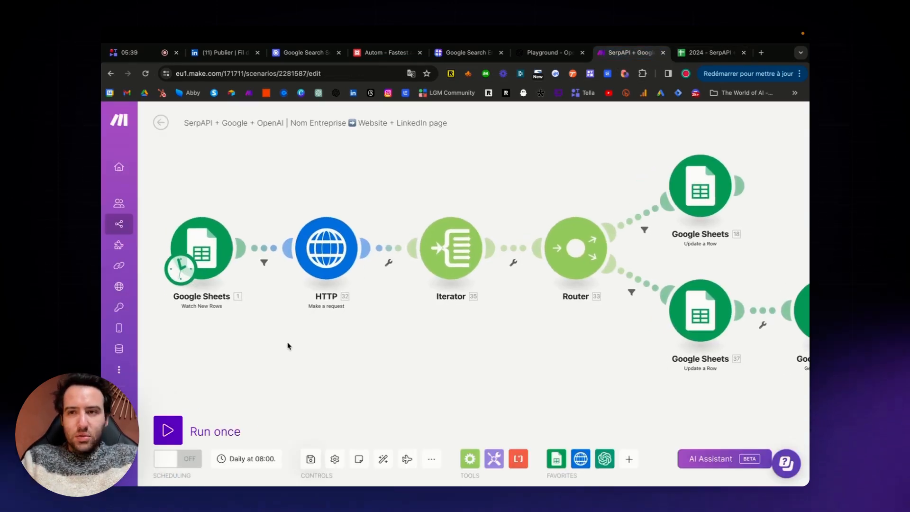
scroll(330, 356, "up", 2)
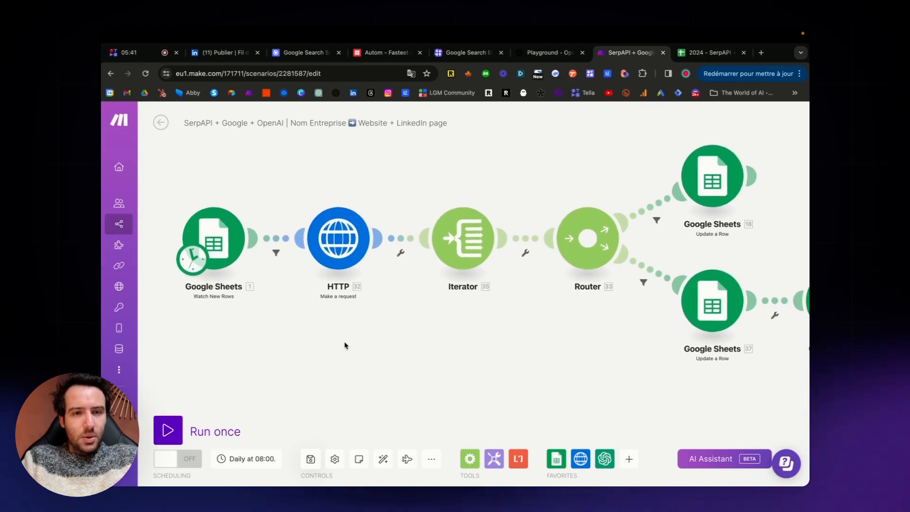
left_click_drag(342, 349, 366, 357)
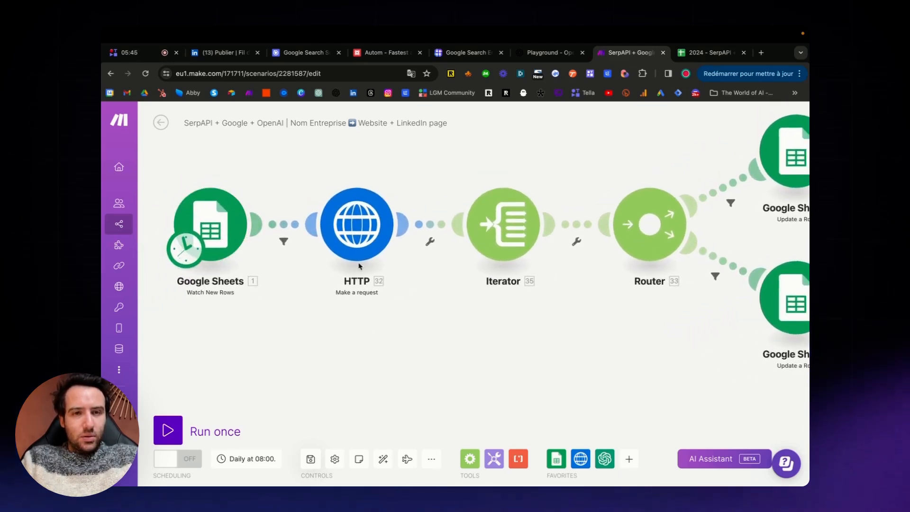
left_click_drag(313, 345, 297, 363)
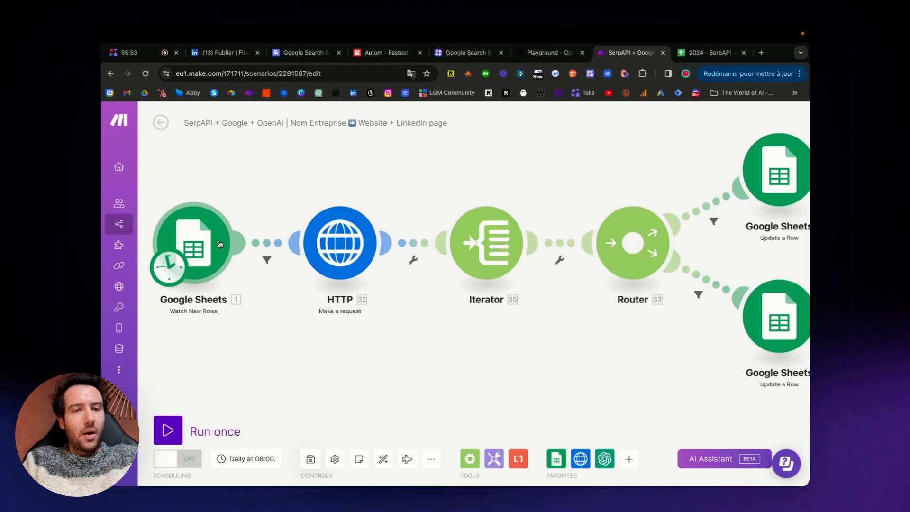
Return to the spreadsheet, review the instructions beside the company list, and select the company names in G2:G12.
left_click(703, 56)
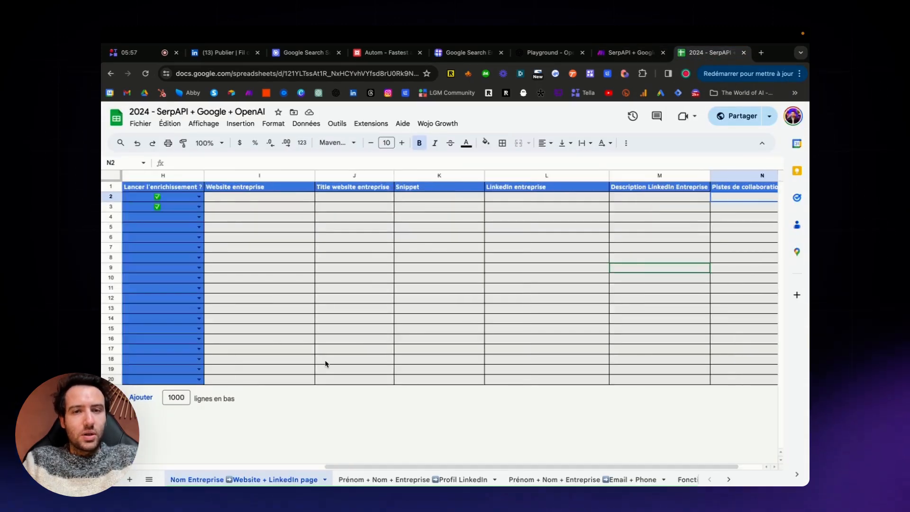
scroll(325, 363, "left", 5)
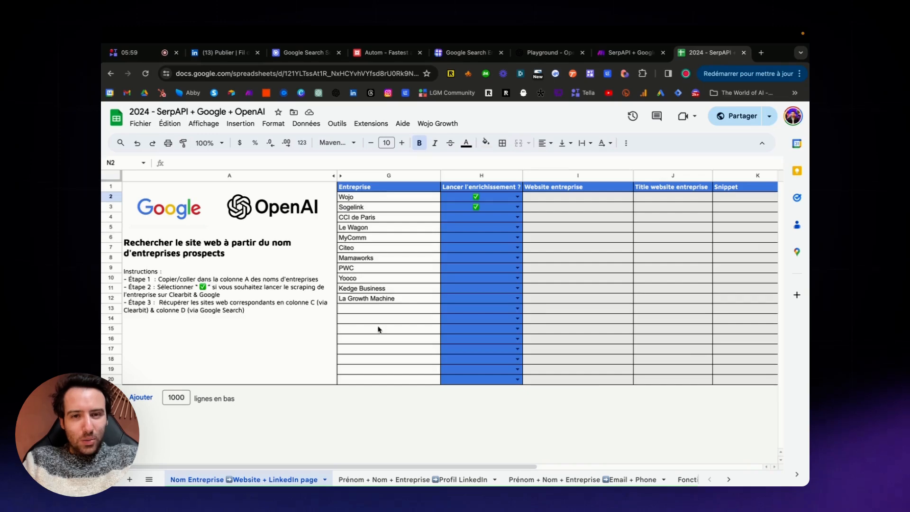
left_click(625, 53)
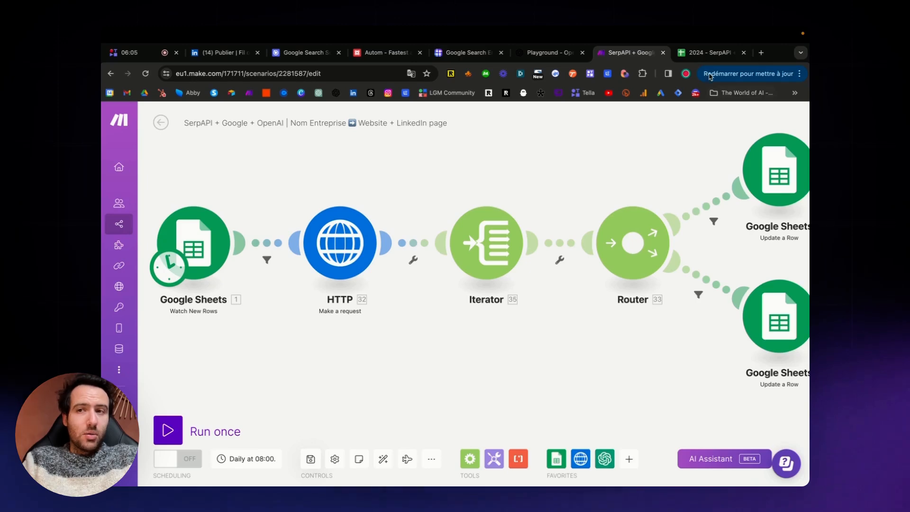
left_click(710, 52)
left_click_drag(390, 198, 387, 300)
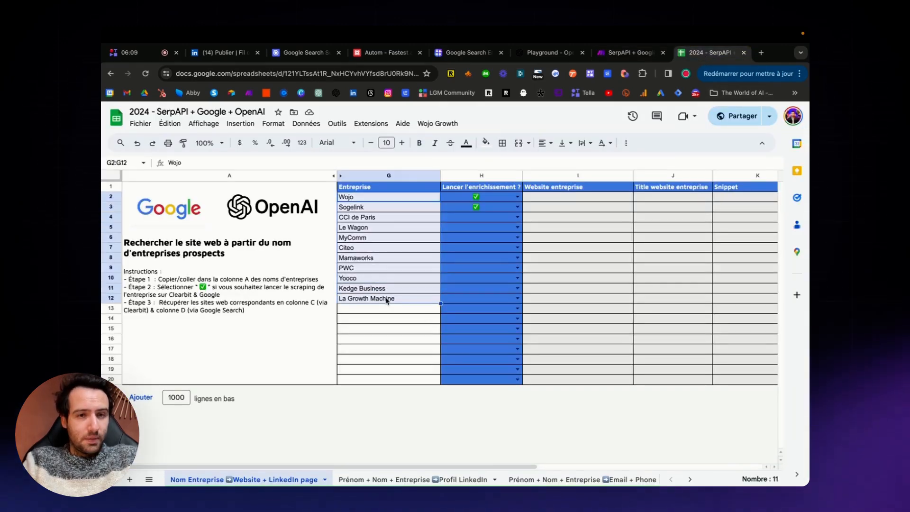
In the Make scenario, inspect the HTTP module's SerpApi request URL with its Entreprise (G) variable, check the company list, and close the module.
left_click(610, 58)
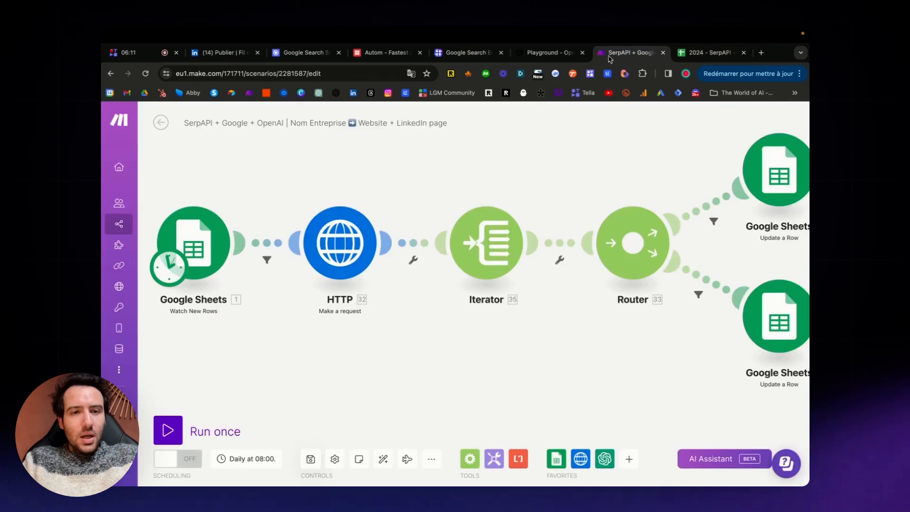
left_click(333, 242)
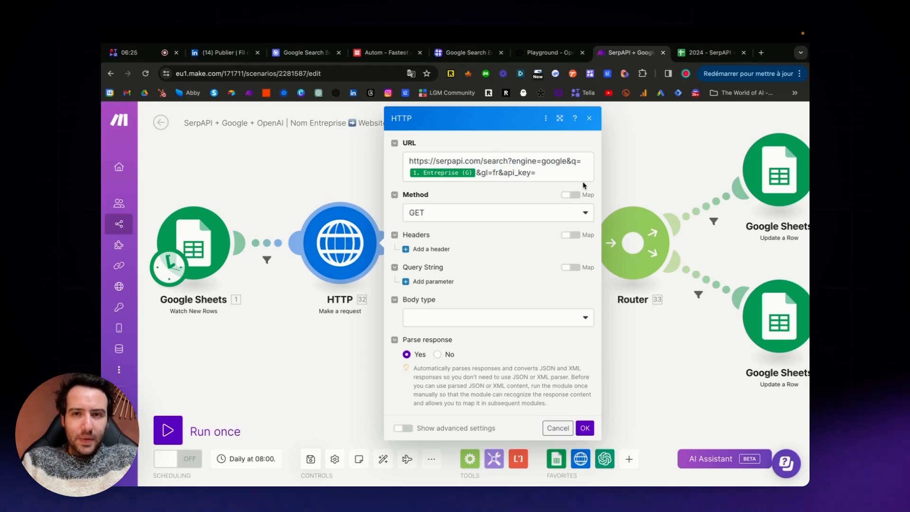
left_click_drag(546, 177, 406, 146)
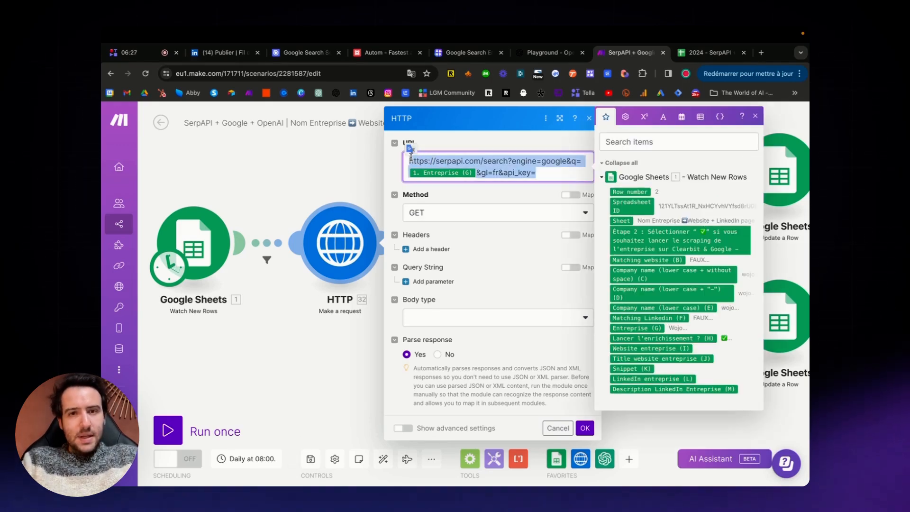
left_click(537, 166)
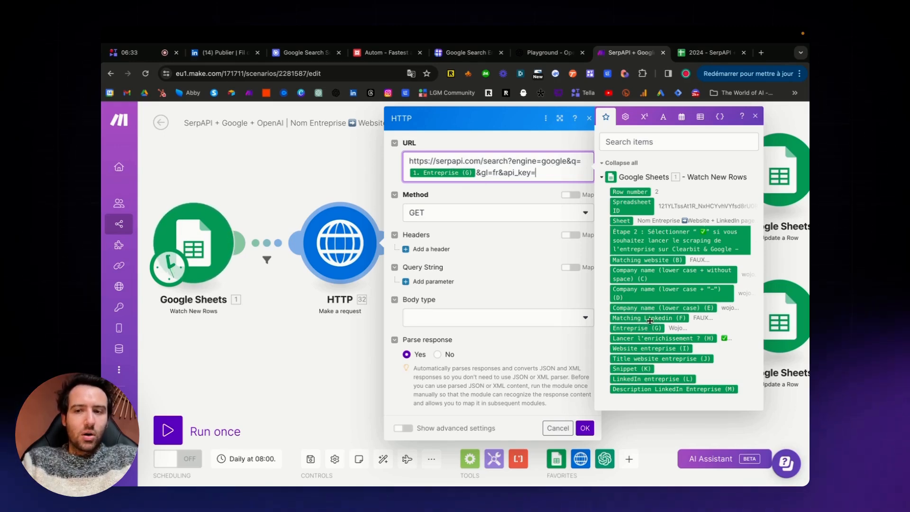
left_click(698, 55)
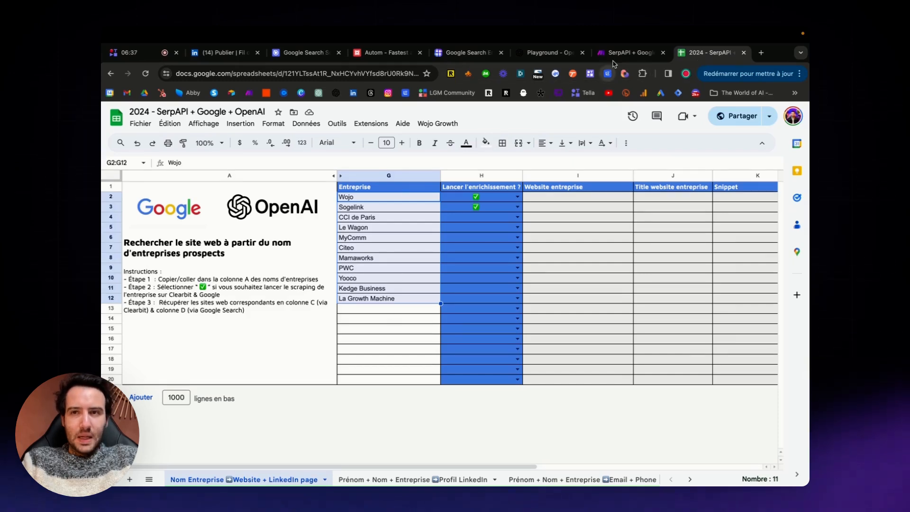
left_click(628, 53)
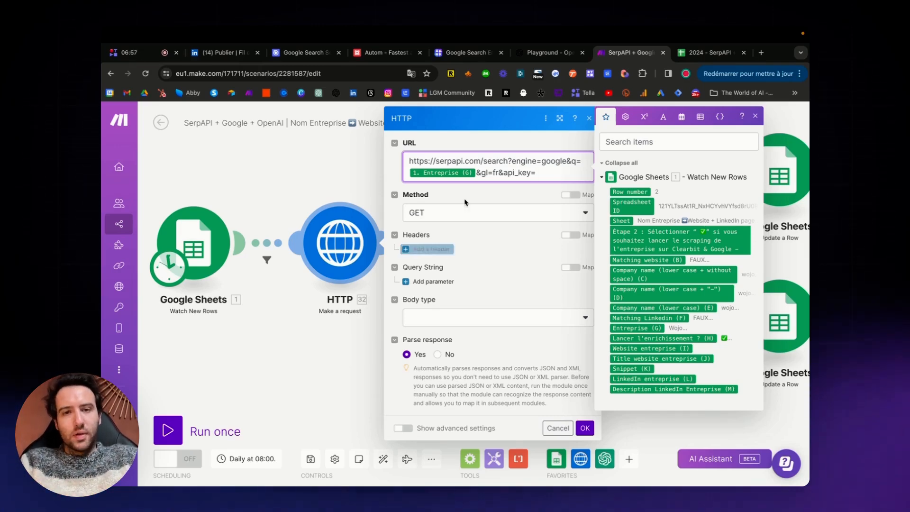
left_click(584, 428)
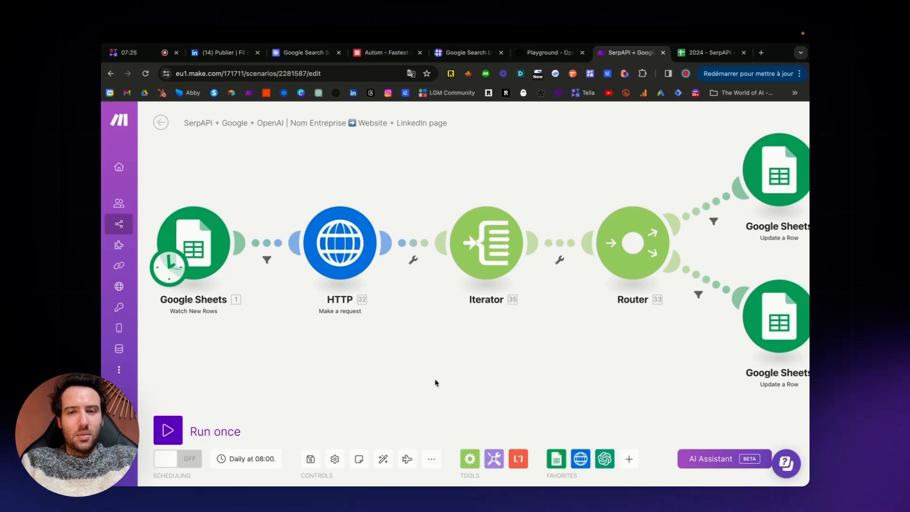
Examine the scenario's Iterator, Router and the two Google Sheets branches, including the one leading to the OpenAI module.
scroll(412, 379, "right", 3)
scroll(417, 345, "right", 3)
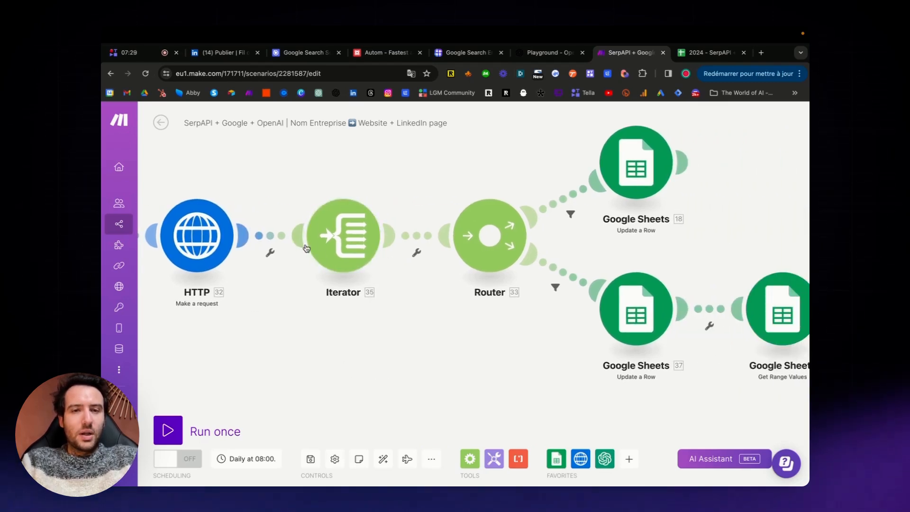
scroll(398, 320, "right", 1)
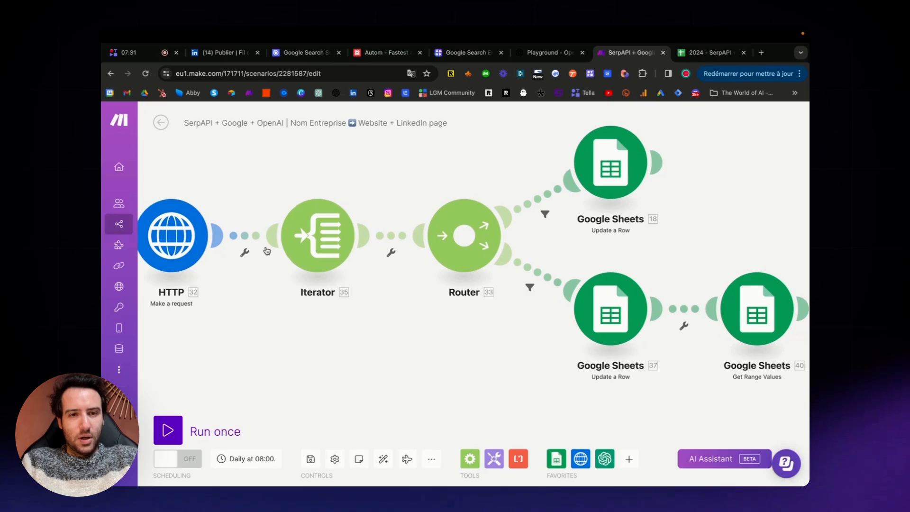
left_click_drag(394, 350, 325, 349)
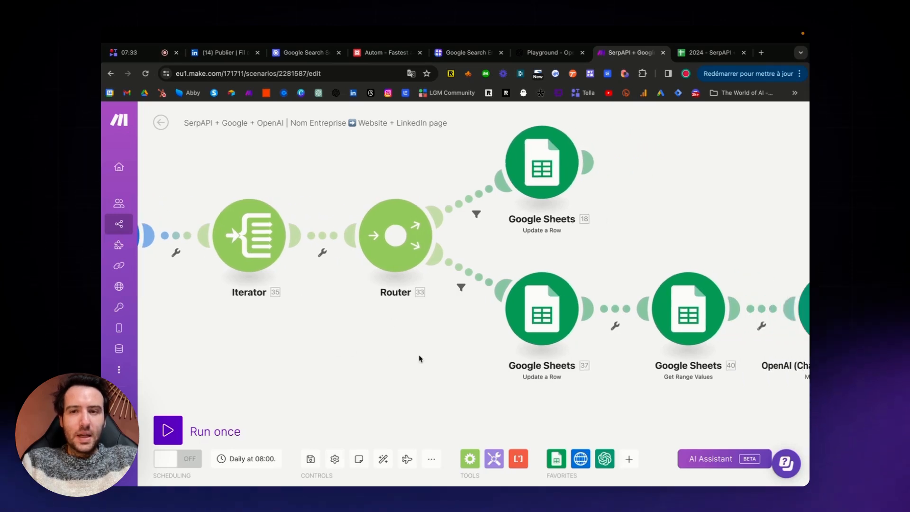
scroll(420, 357, "right", 5)
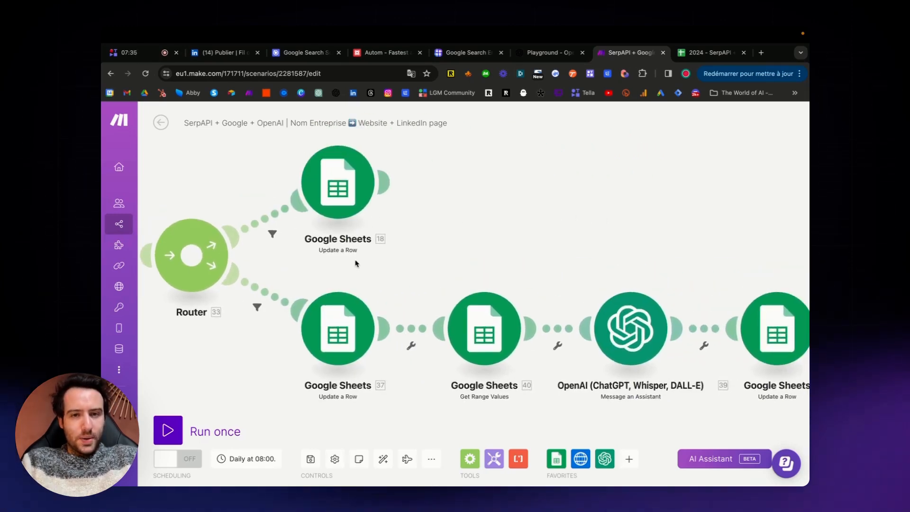
left_click_drag(357, 267, 337, 272)
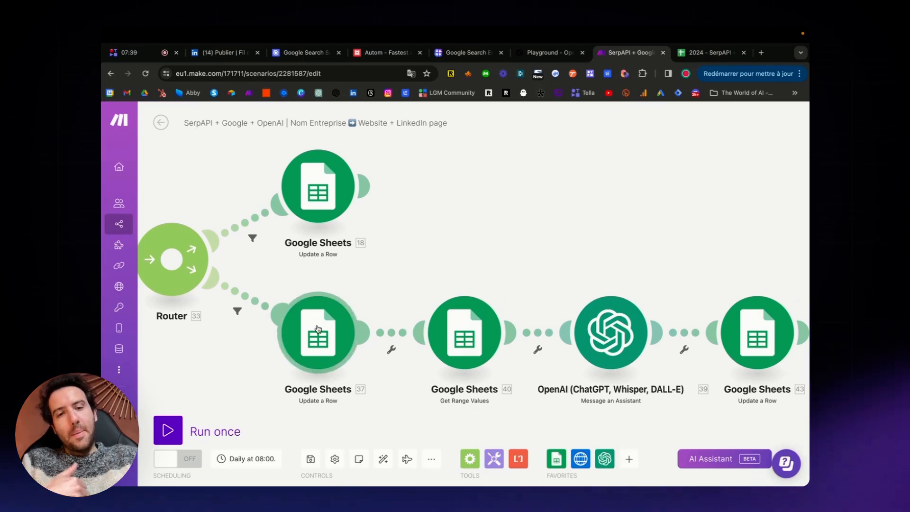
In the spreadsheet, go through row 2's website, title, snippet, LinkedIn and LinkedIn description cells that the scenario fills.
left_click(687, 53)
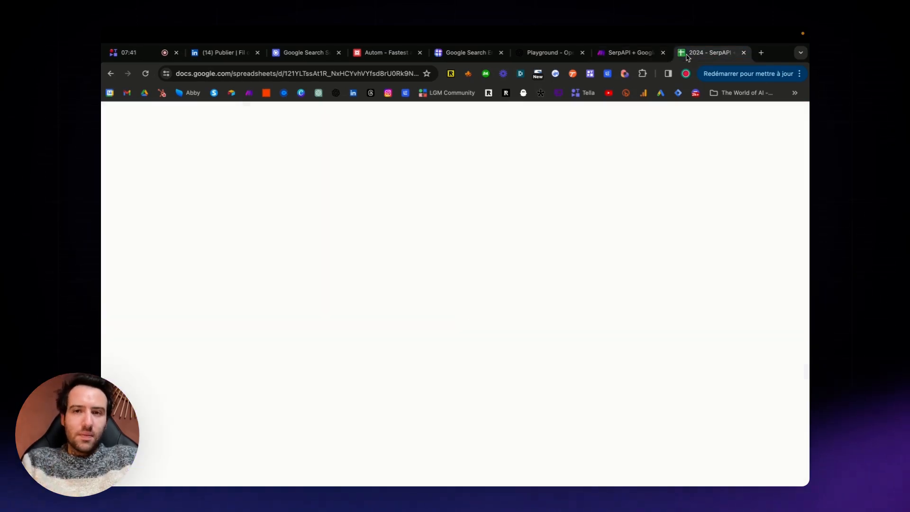
left_click(525, 219)
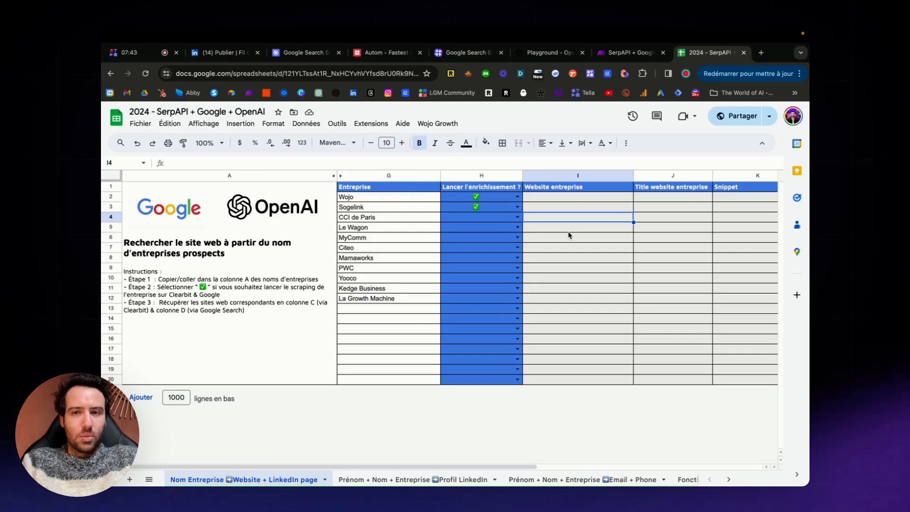
scroll(570, 236, "right", 5)
left_click(357, 198)
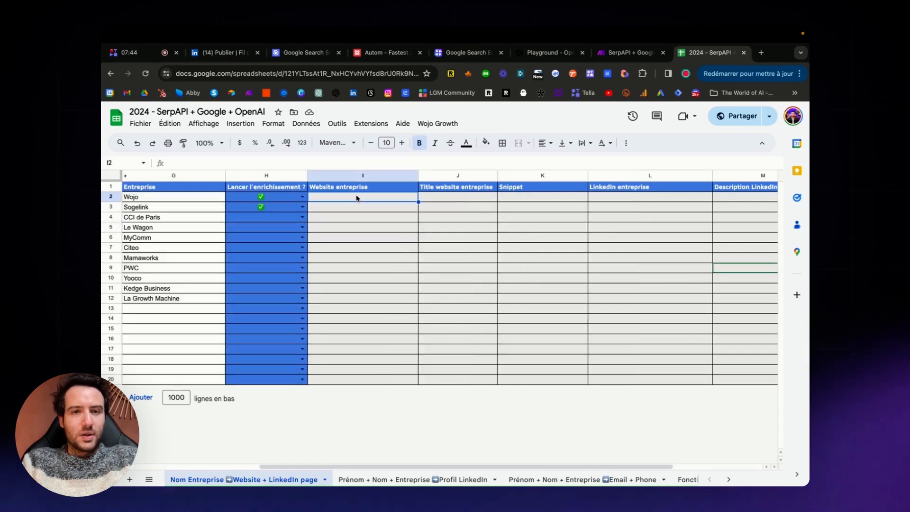
left_click(445, 200)
left_click(540, 198)
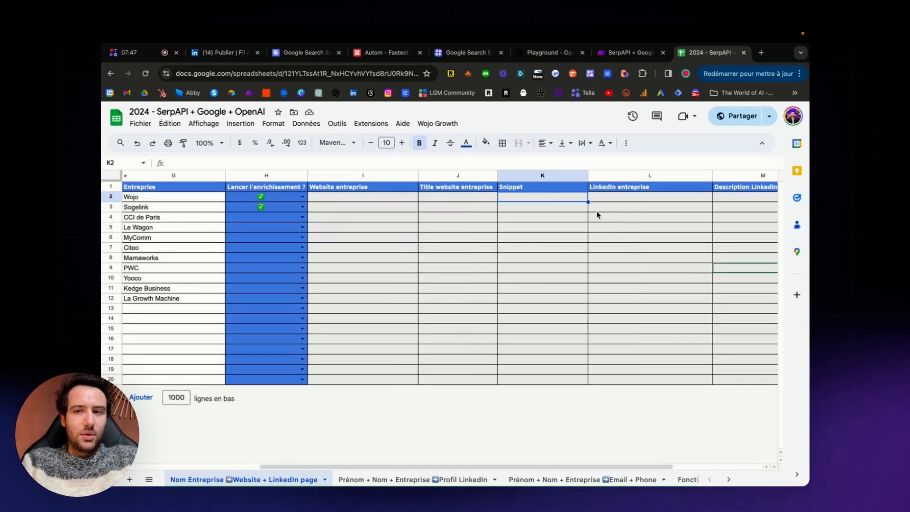
scroll(597, 214, "right", 3)
left_click(445, 198)
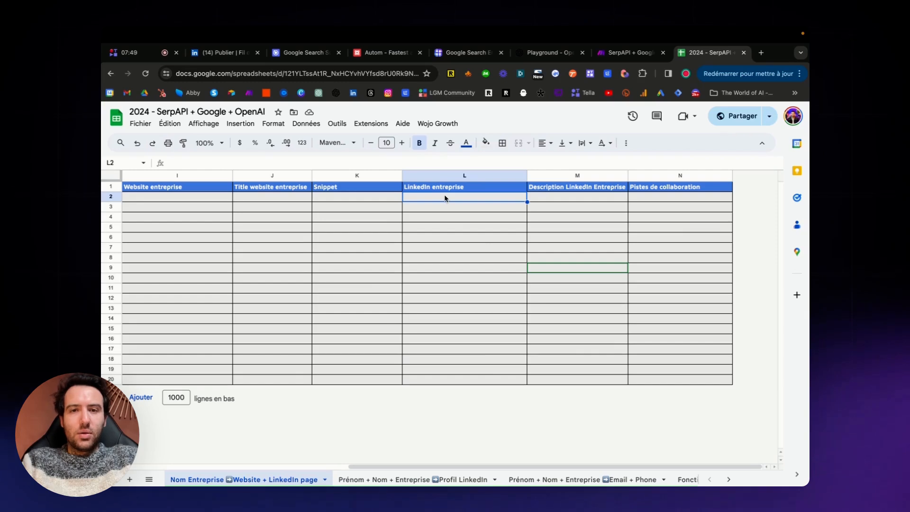
left_click(561, 198)
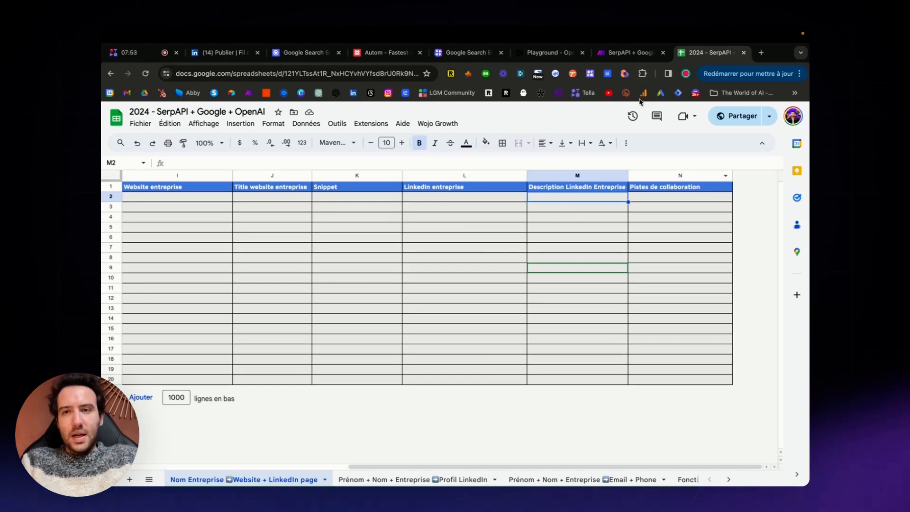
Back in the Make scenario, inspect the OpenAI Message an Assistant module's prompt with its title and snippet variables, and close the module.
left_click(631, 53)
left_click_drag(574, 290, 450, 169)
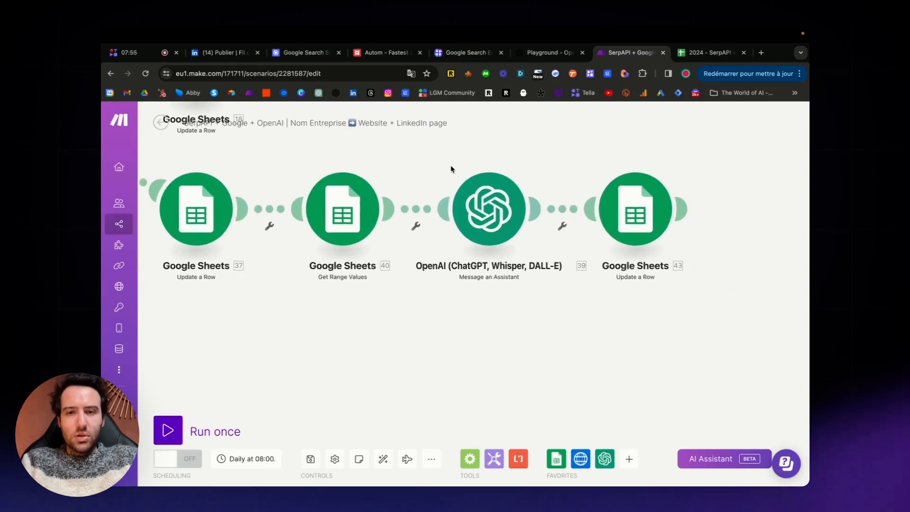
left_click(480, 214)
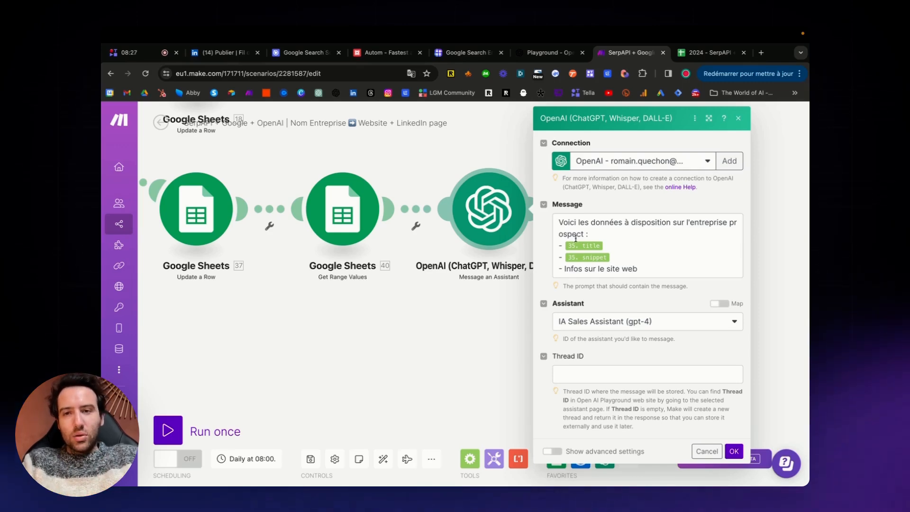
left_click_drag(557, 221, 664, 263)
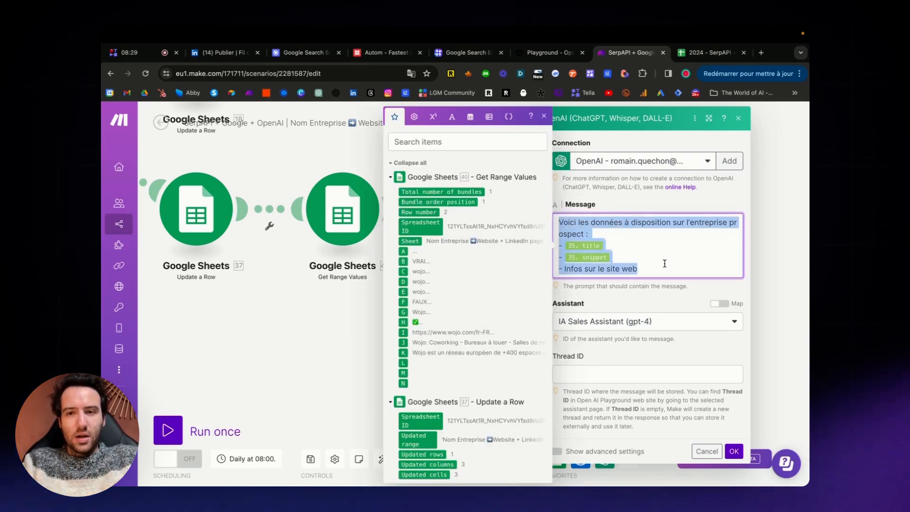
left_click(664, 263)
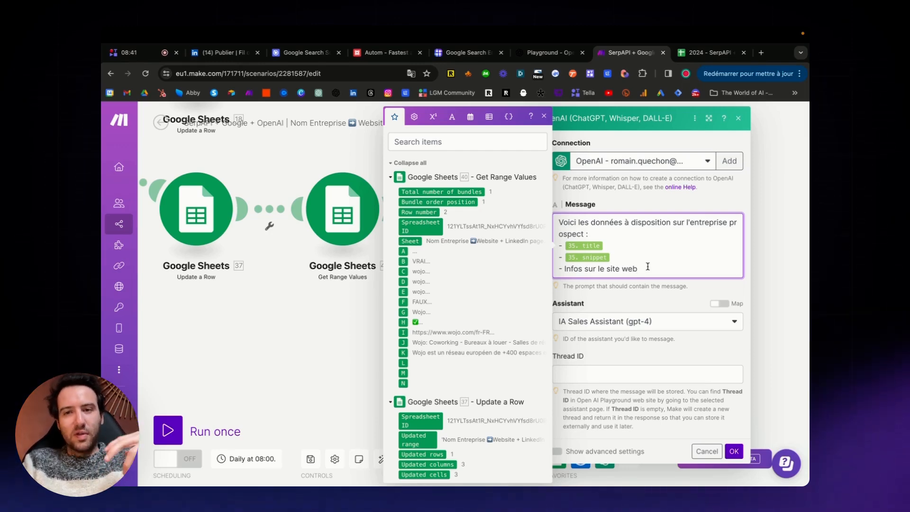
left_click(733, 451)
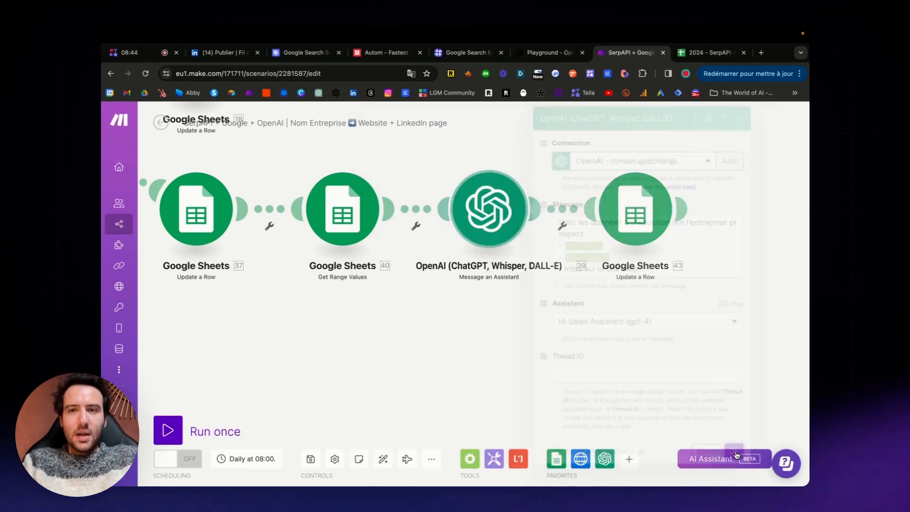
In the OpenAI Playground, set the page zoom to 100% and examine the IA Sales Assistant's instructions, model, tools and attached file.
left_click(544, 53)
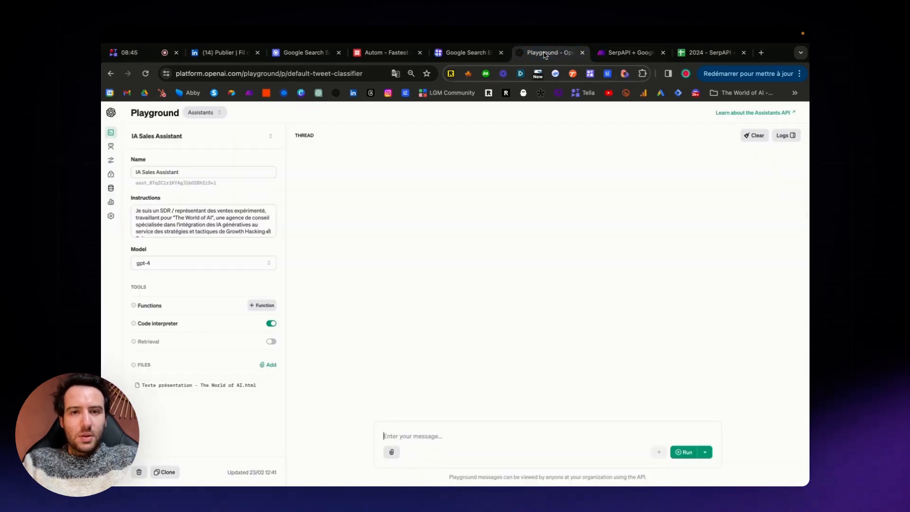
left_click(799, 73)
left_click(774, 274)
left_click(774, 273)
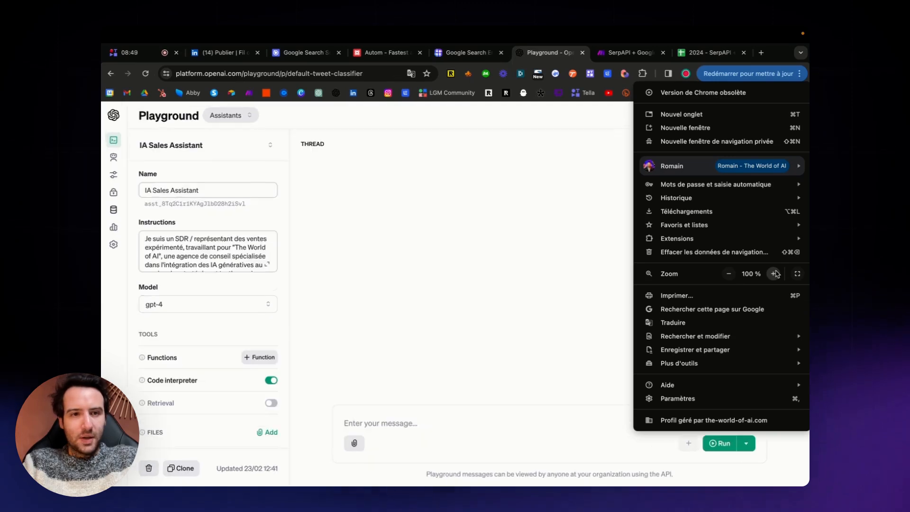
left_click(208, 221)
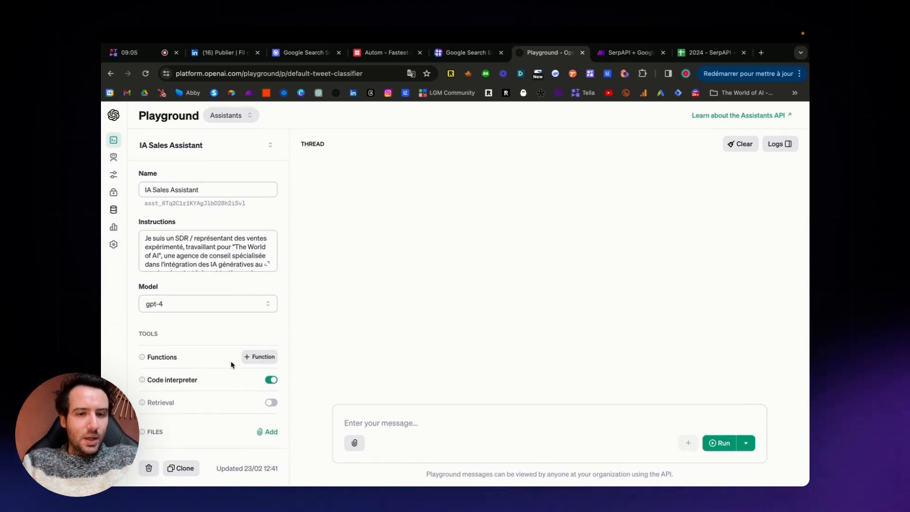
scroll(234, 362, "down", 2)
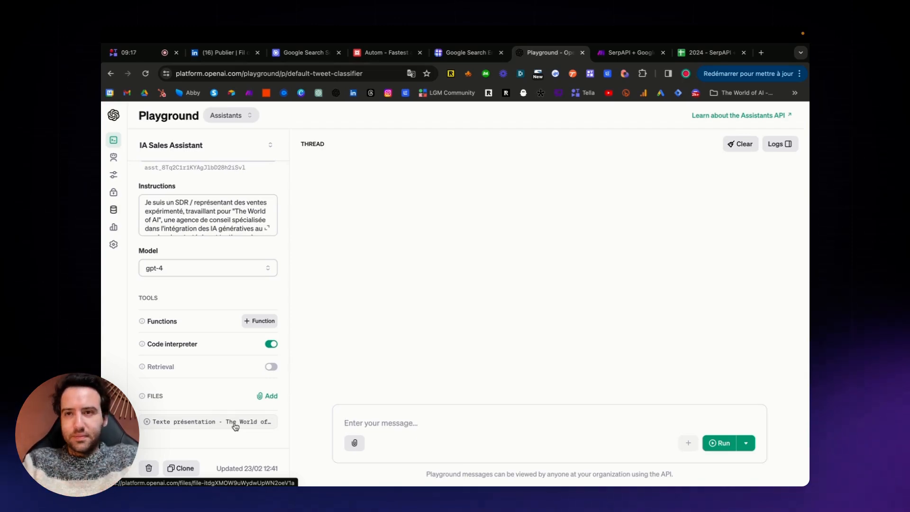
Review the final Google Sheets update module in the Make scenario and its target cell N2 under Pistes de collaboration in the spreadsheet.
left_click(635, 53)
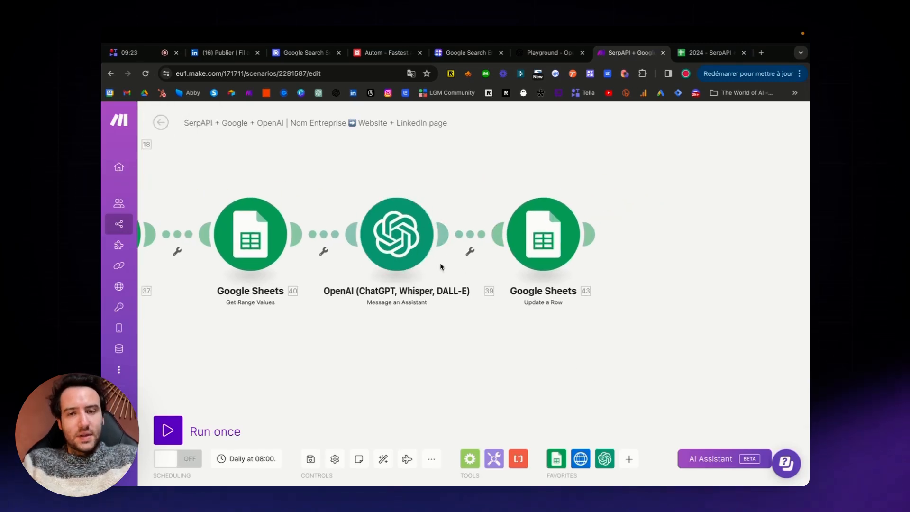
left_click_drag(500, 348, 461, 347)
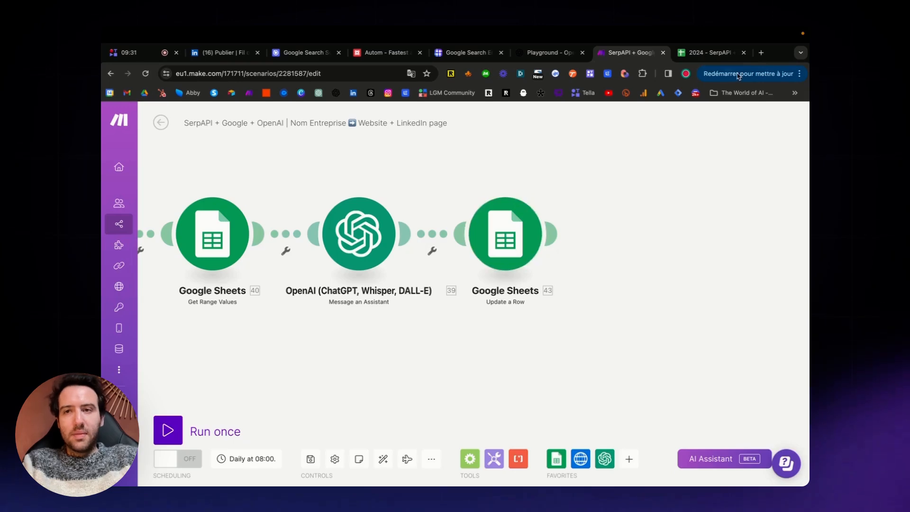
left_click(709, 52)
left_click(669, 196)
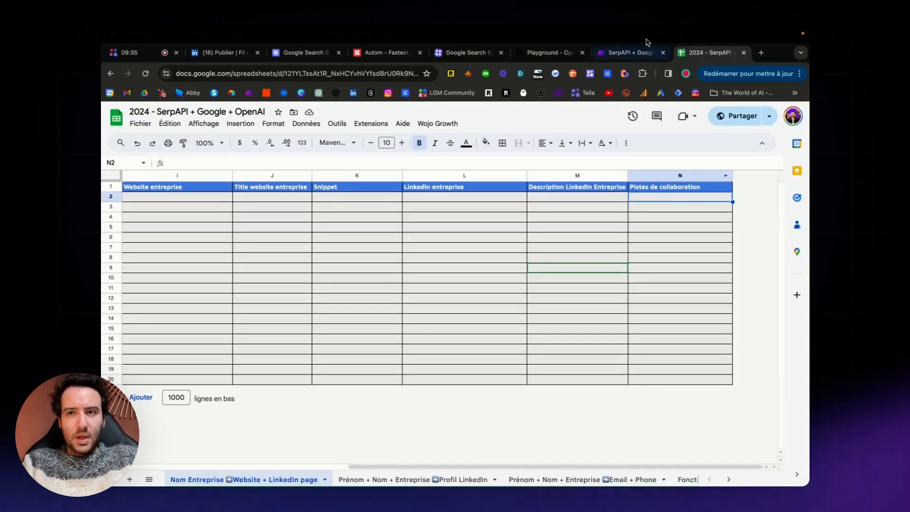
Back in the Make scenario, set the Google Sheets Watch New Rows trigger to start from manually chosen row 2, Wojo.
left_click(630, 52)
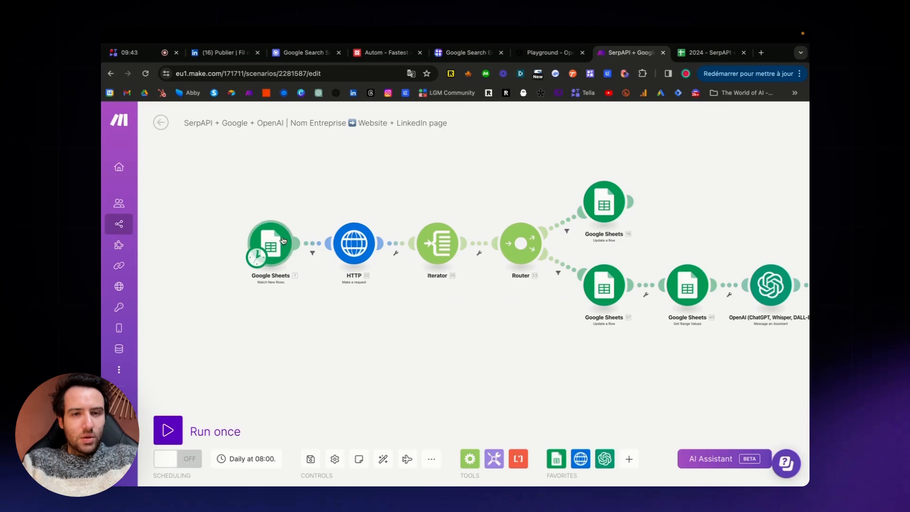
right_click(276, 239)
left_click(314, 272)
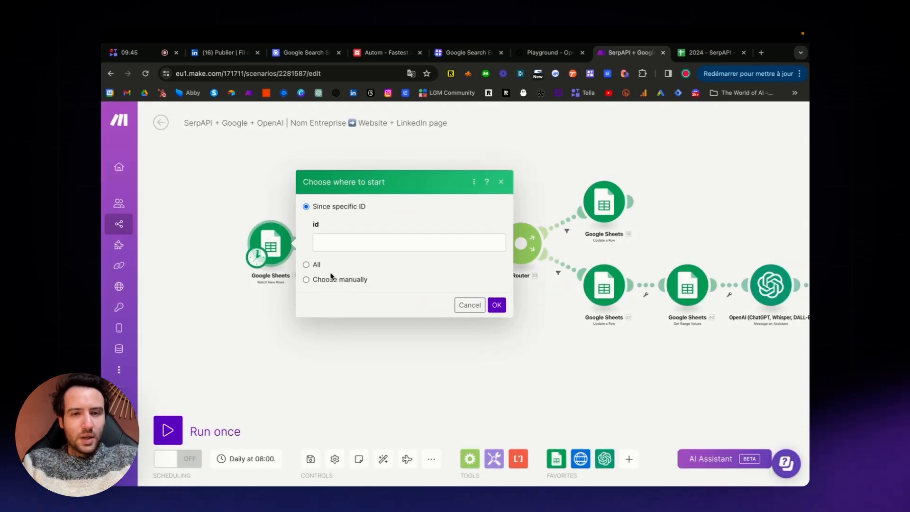
left_click(332, 280)
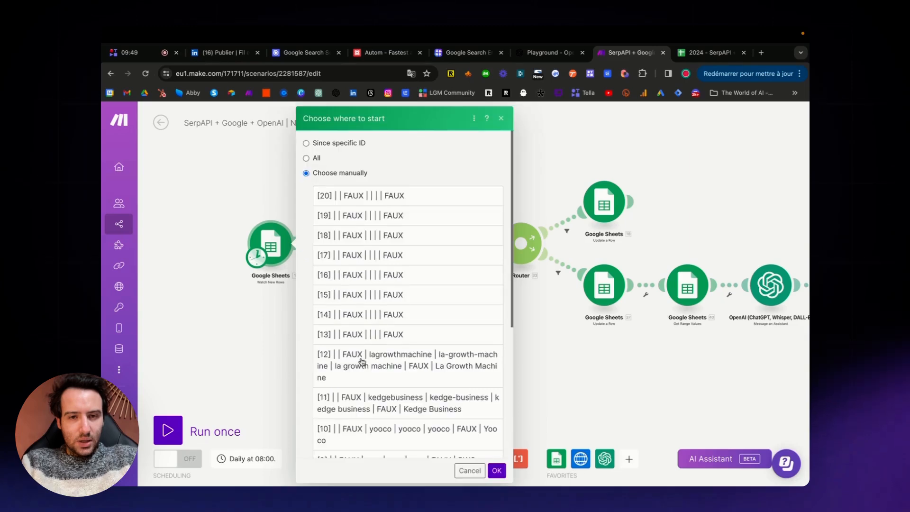
scroll(363, 363, "down", 8)
left_click(392, 447)
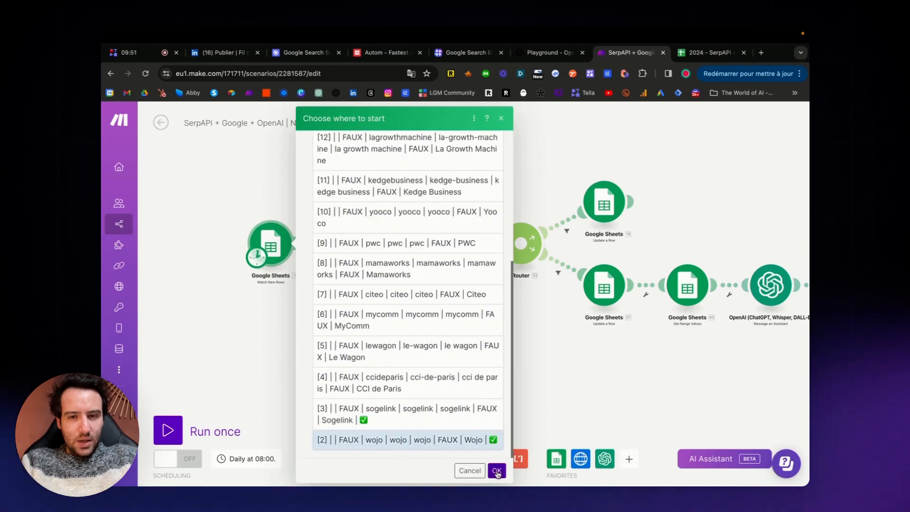
left_click(495, 471)
Save the Make scenario and run it once.
left_click_drag(304, 351, 254, 348)
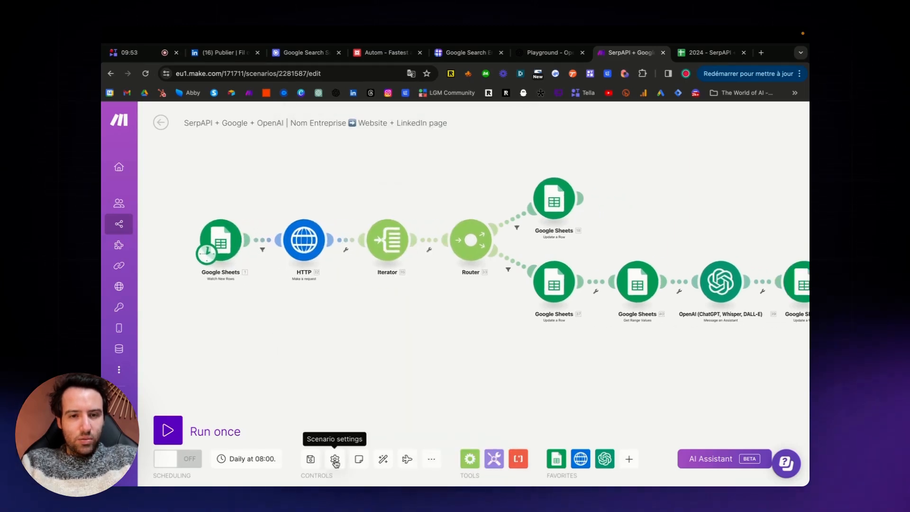
left_click(310, 458)
left_click(167, 430)
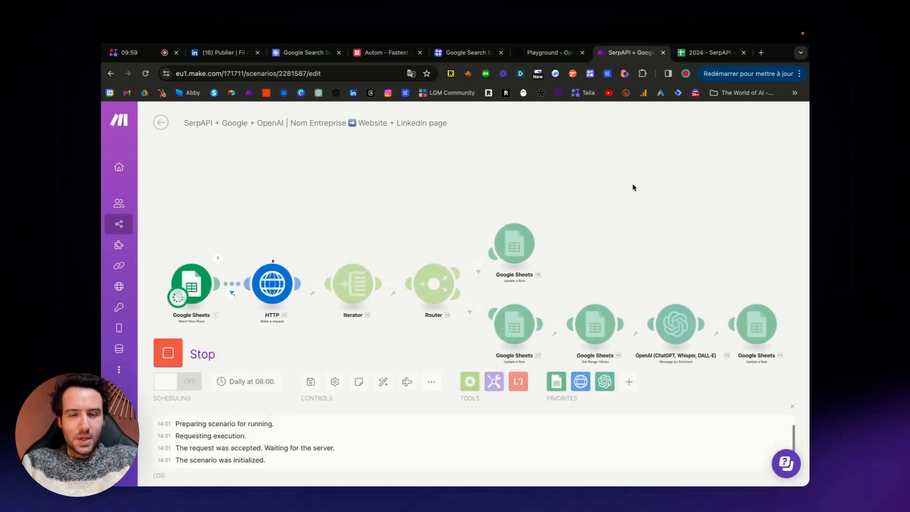
In the spreadsheet, check the Wojo row's website, title and snippet cells while the scenario runs.
left_click(695, 55)
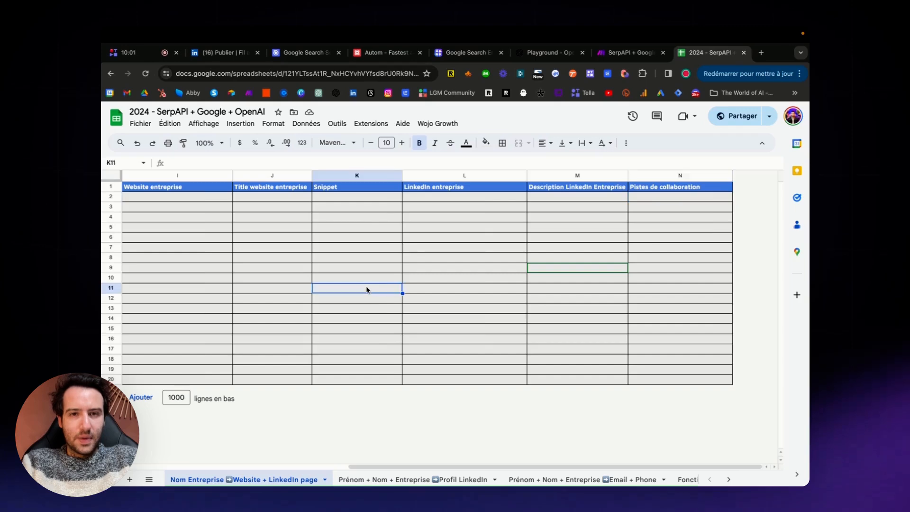
scroll(588, 284, "right", 5)
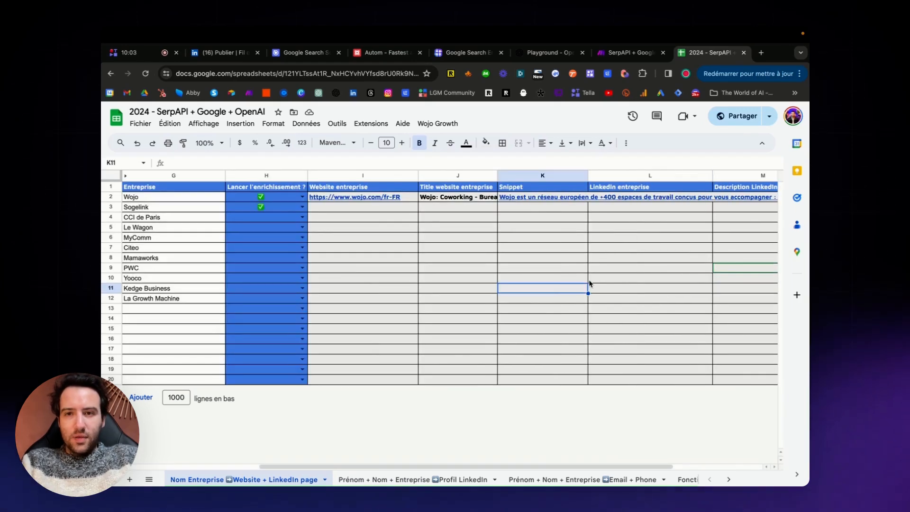
mouse_move(369, 197)
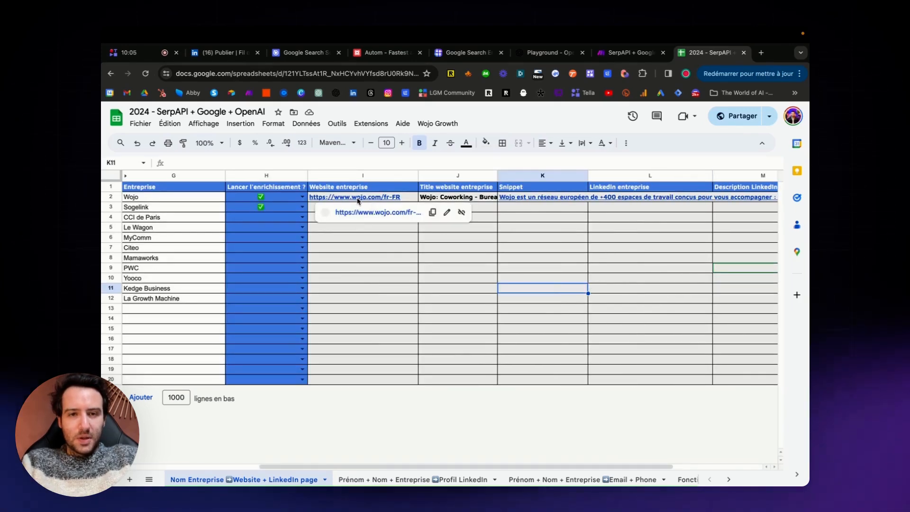
left_click(471, 201)
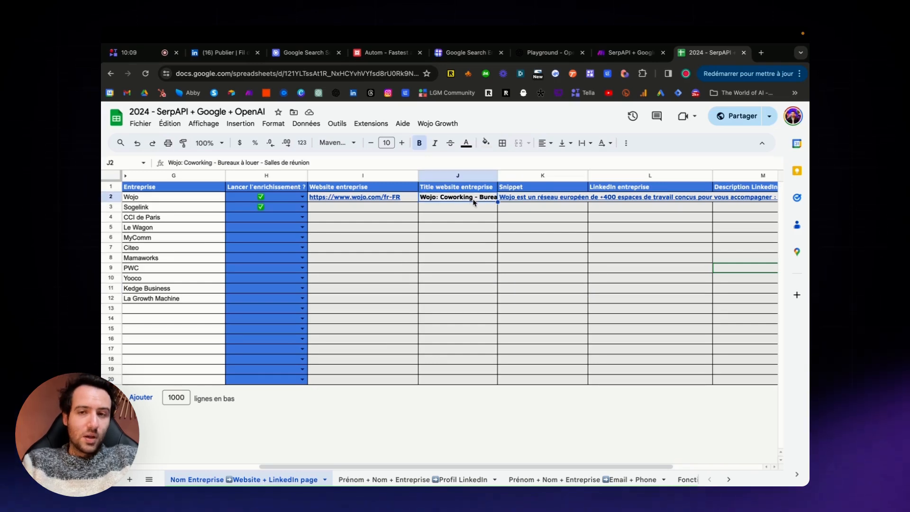
scroll(534, 228, "right", 2)
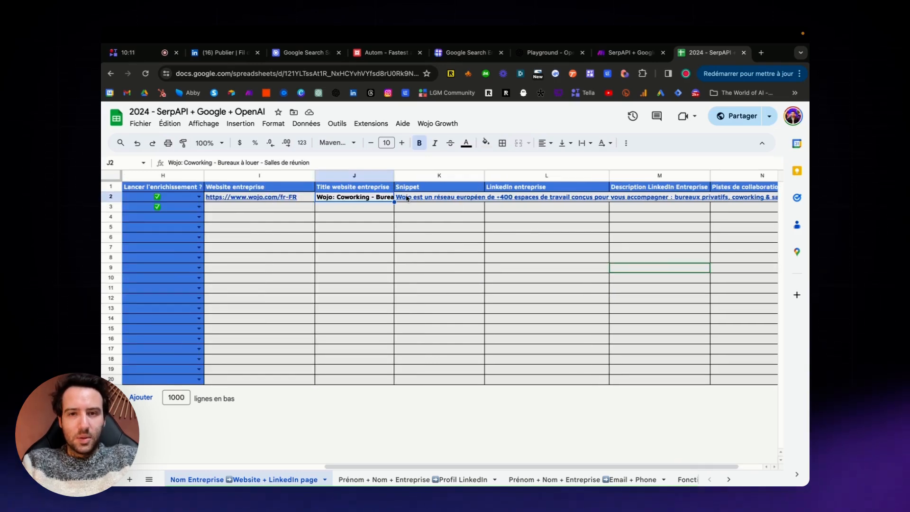
scroll(484, 215, "right", 2)
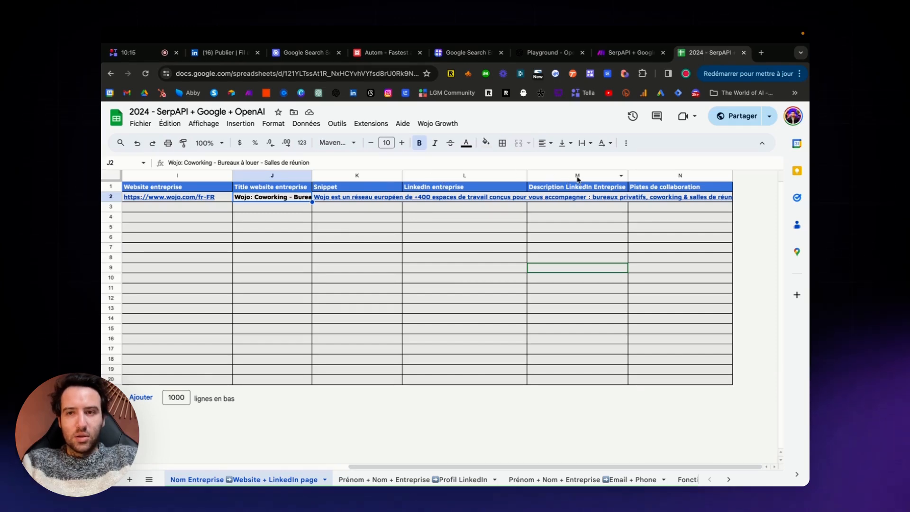
Check the scenario run's progress in Make, and view Wojo's Pistes de collaboration cell in the spreadsheet with an enlarged formula bar.
left_click(621, 53)
left_click_drag(656, 220, 503, 137)
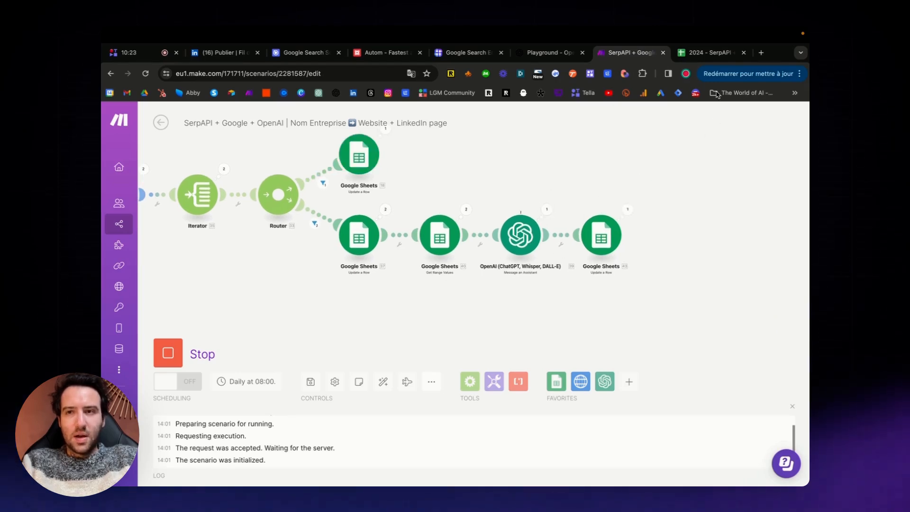
left_click(705, 56)
left_click(690, 216)
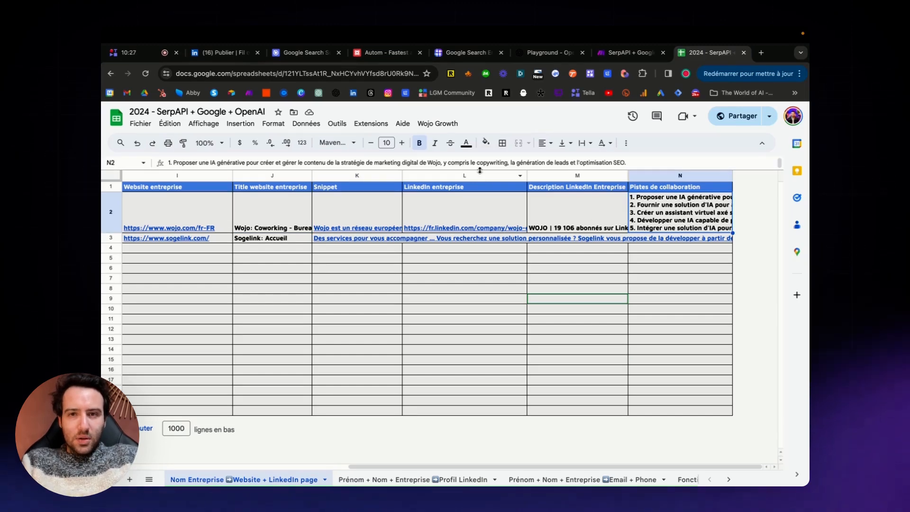
left_click_drag(479, 170, 481, 207)
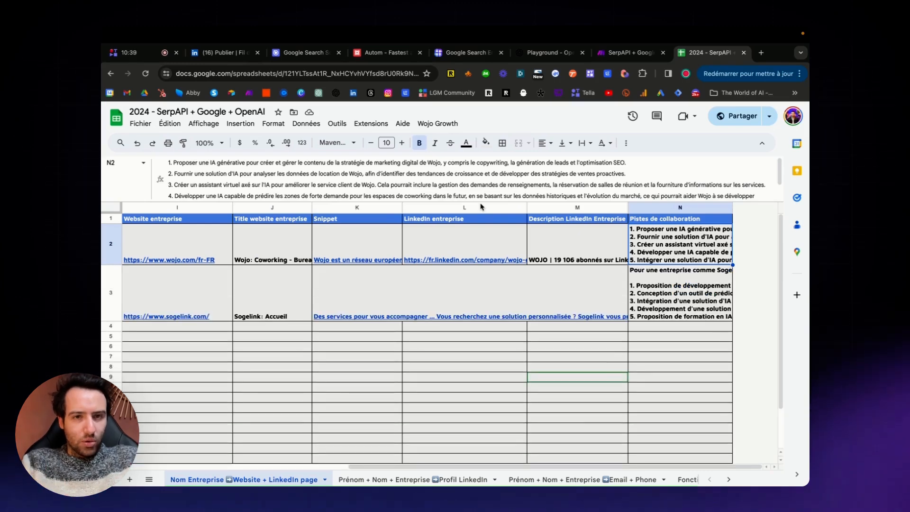
Read through Sogelink's collaboration ideas in cell N3 and return to Wojo's ideas in cell N2.
left_click(638, 286)
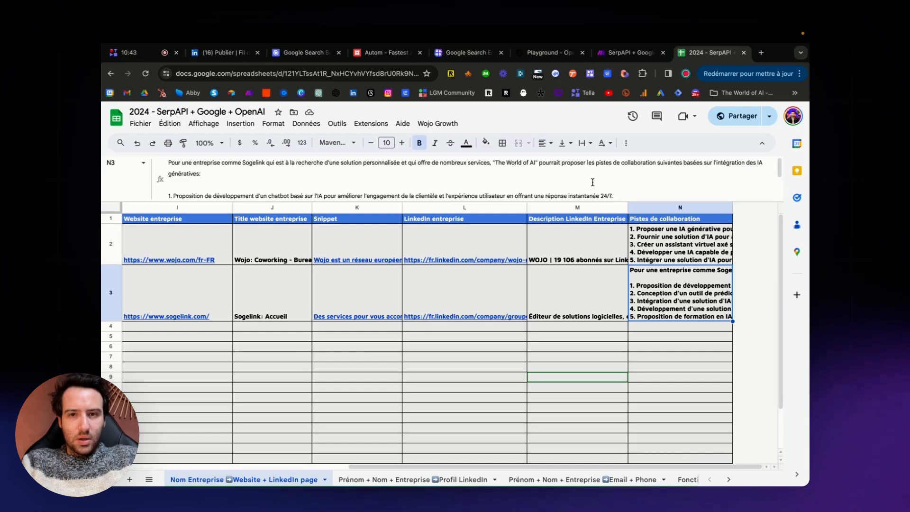
scroll(621, 284, "left", 3)
scroll(621, 284, "right", 3)
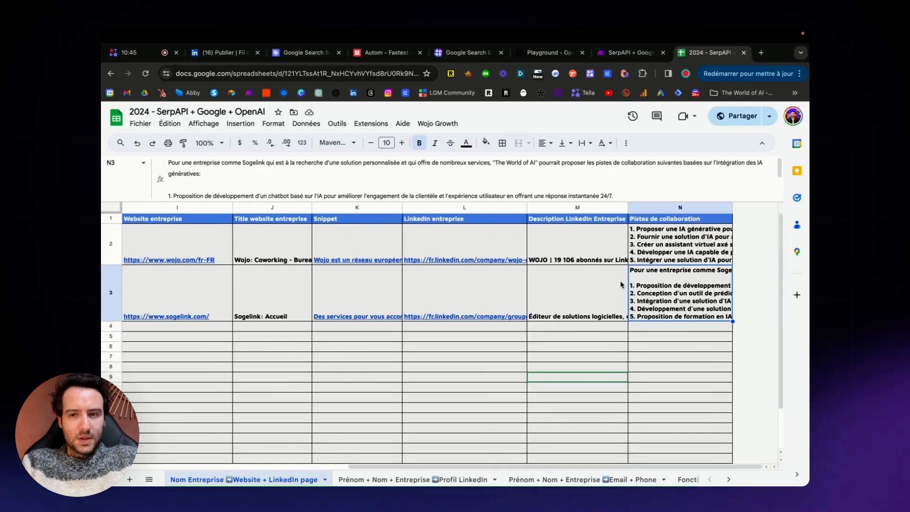
scroll(577, 165, "down", 1)
scroll(577, 166, "down", 3)
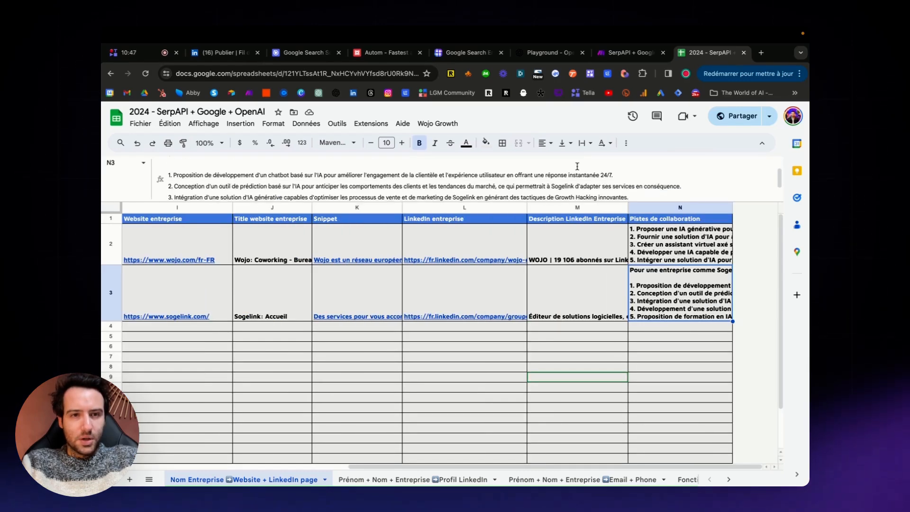
scroll(577, 166, "up", 2)
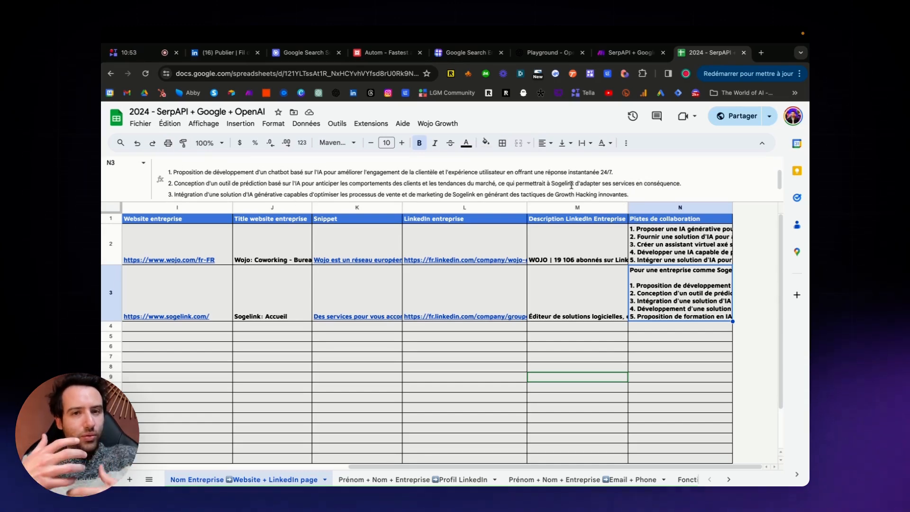
left_click(693, 245)
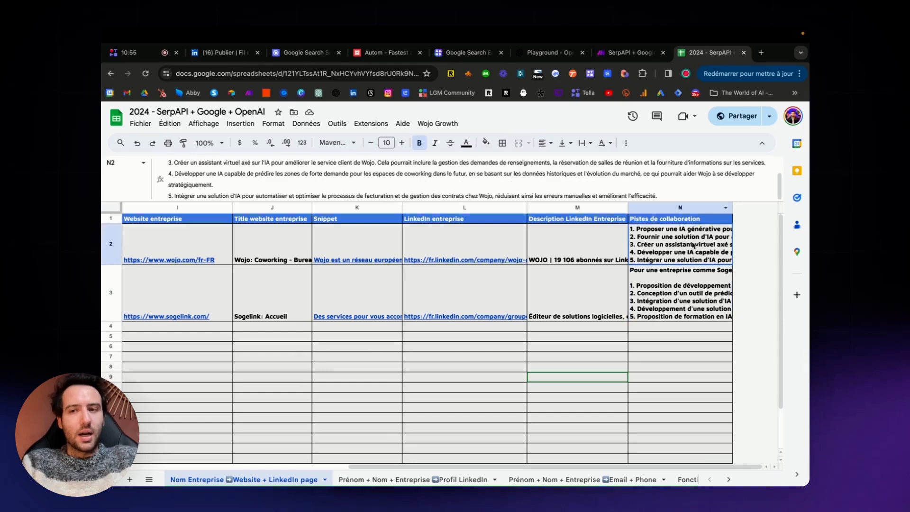